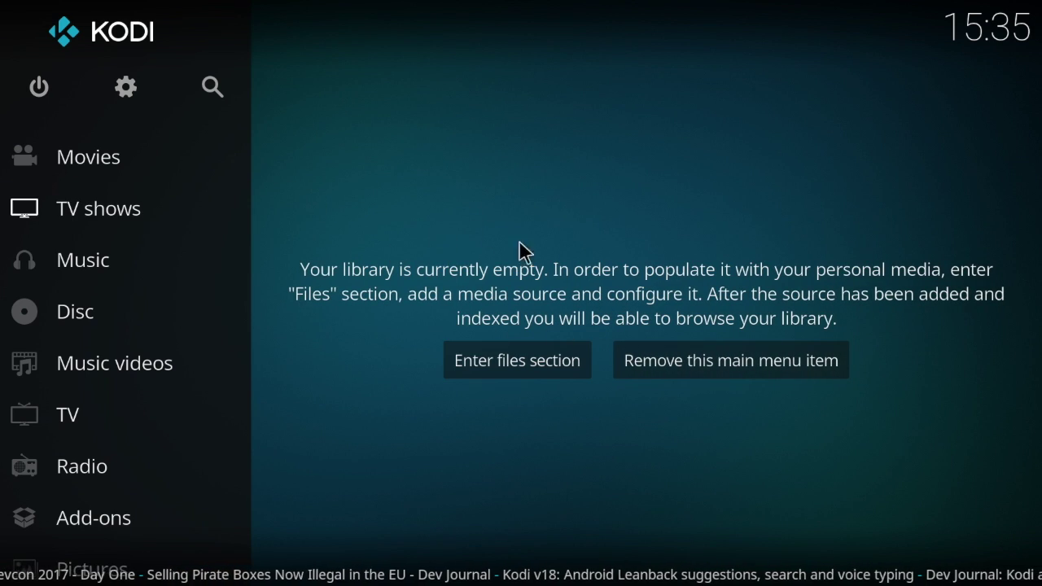
Step: Allow installation of add-ons from unknown sources in the system's add-on settings, accepting the warning
click(130, 84)
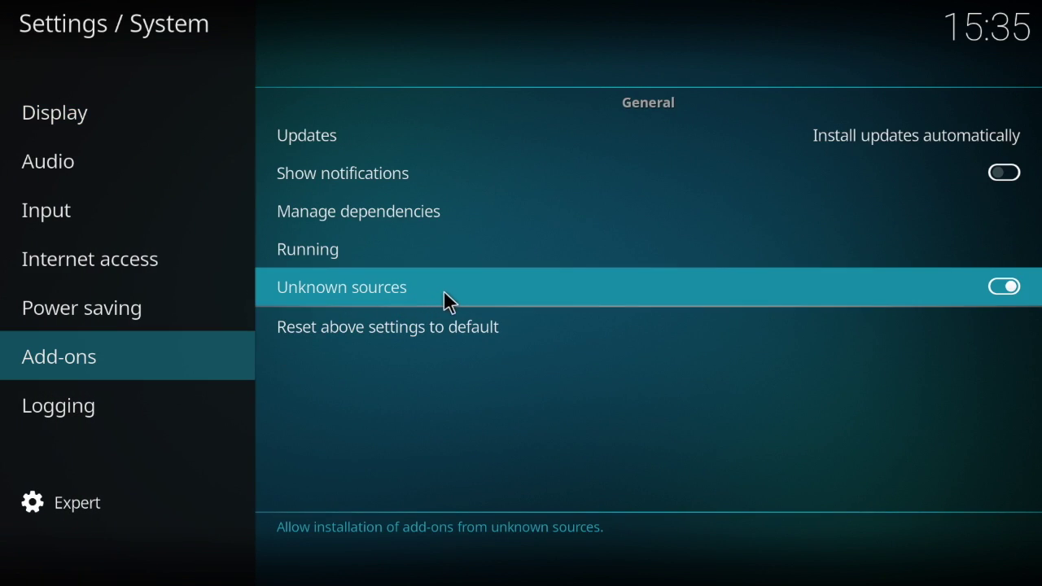
click(1008, 290)
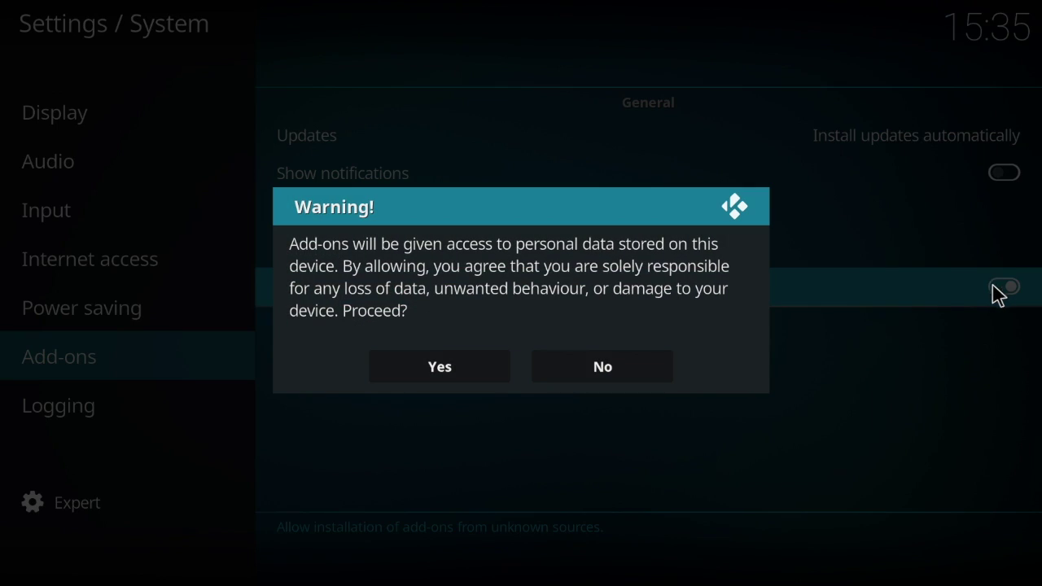
click(461, 372)
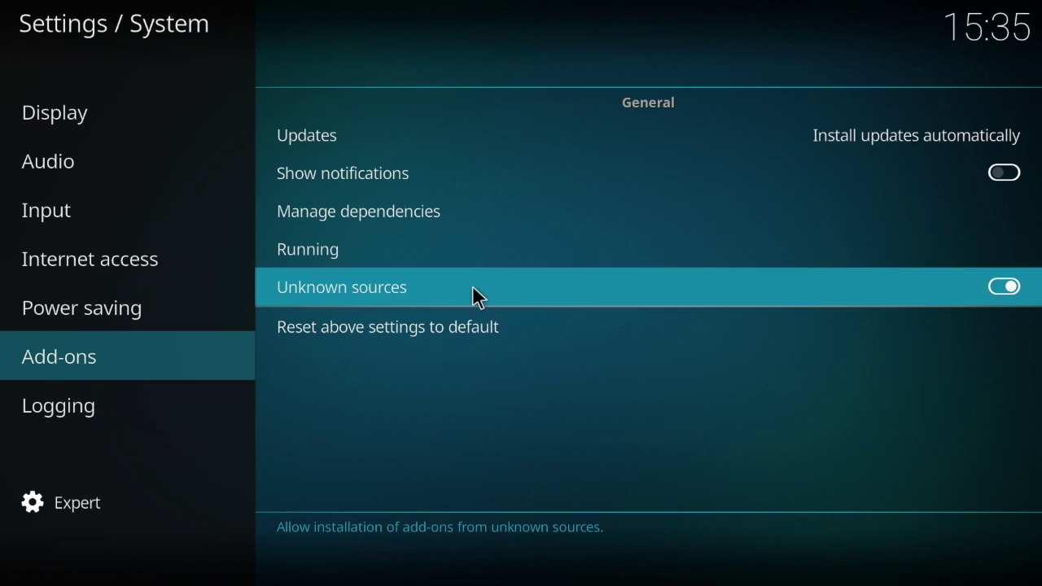
scroll(403, 323, down, 1)
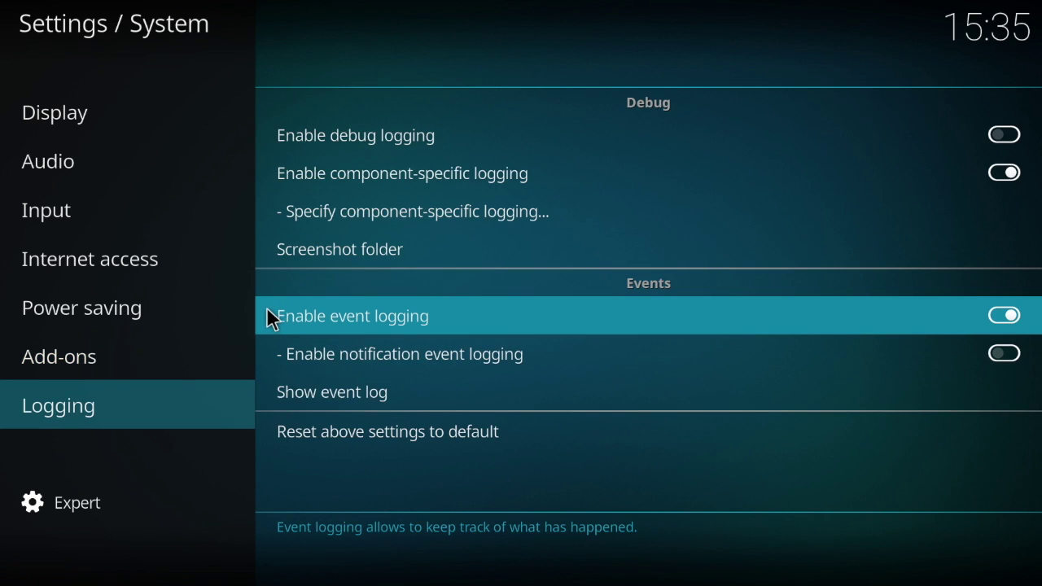
key(Escape)
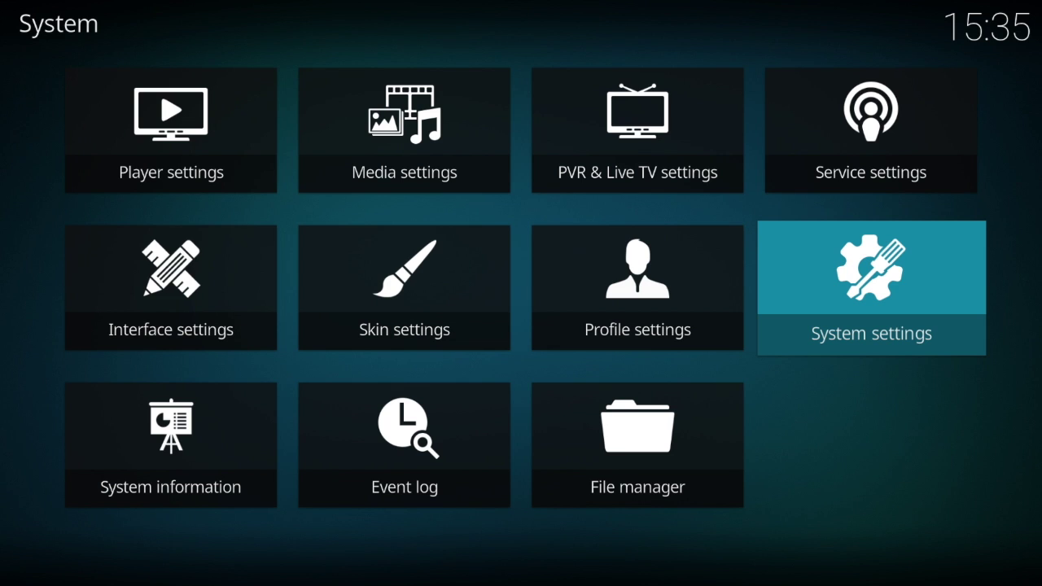
Step: Open the file manager and start adding a new file source
key(Left)
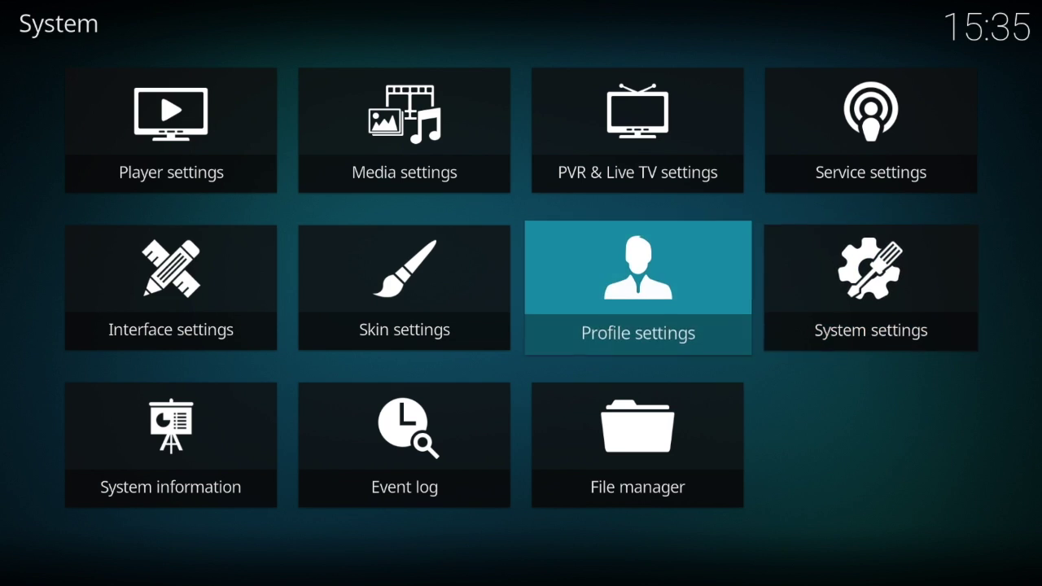
key(Down)
key(Return)
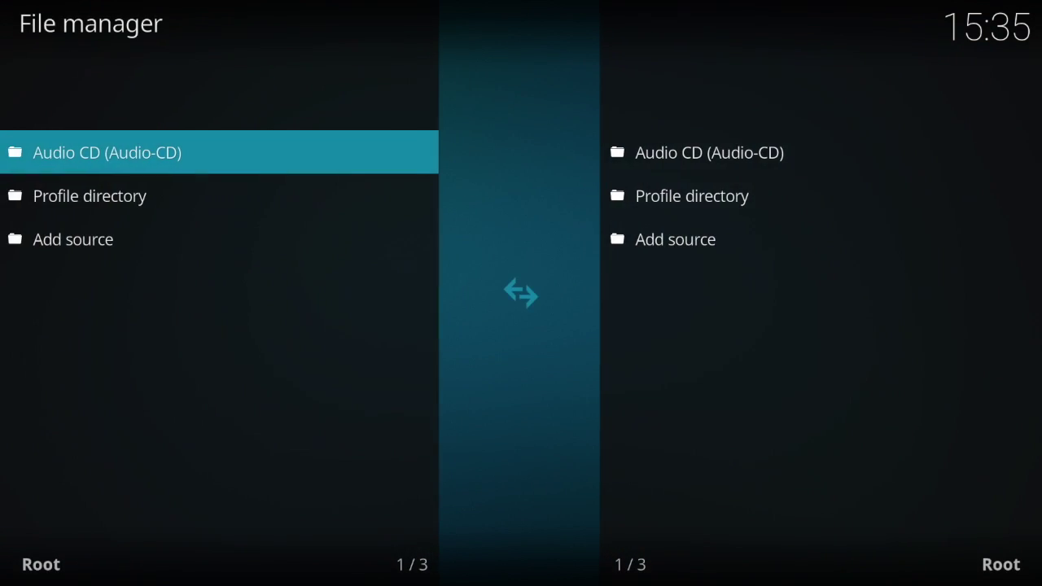
click(142, 238)
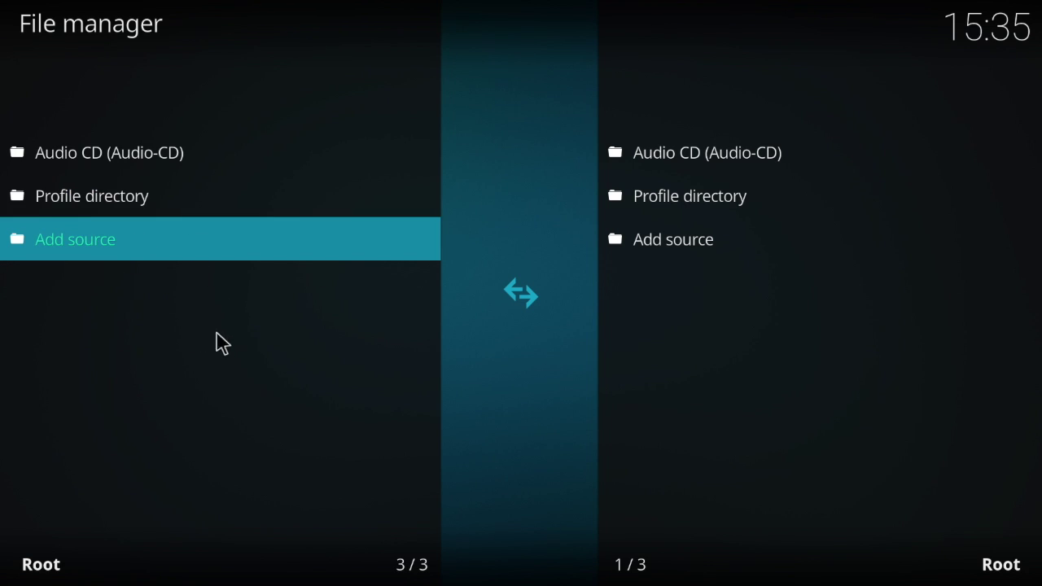
click(26, 237)
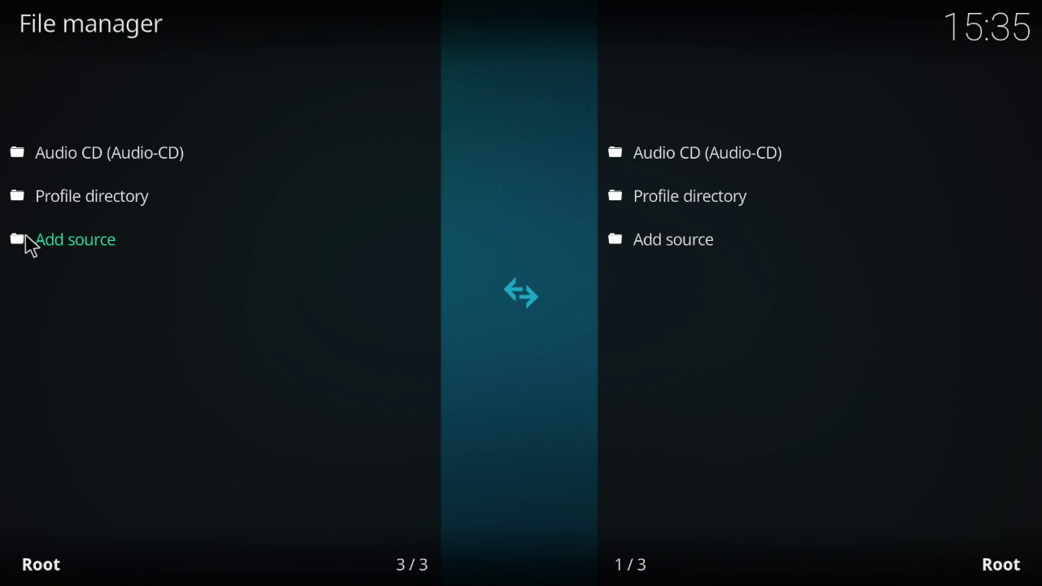
click(377, 205)
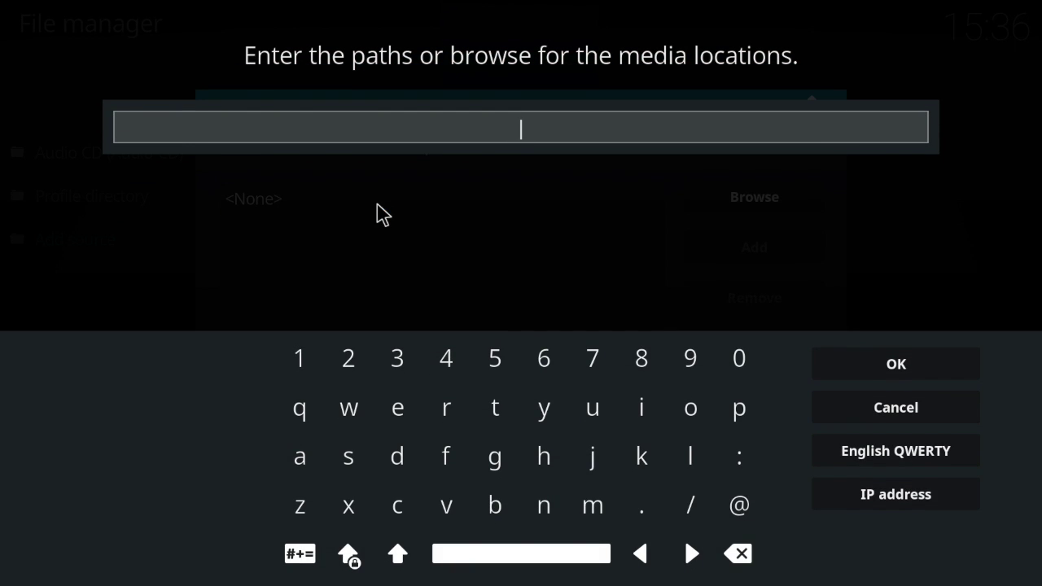
text(http:)
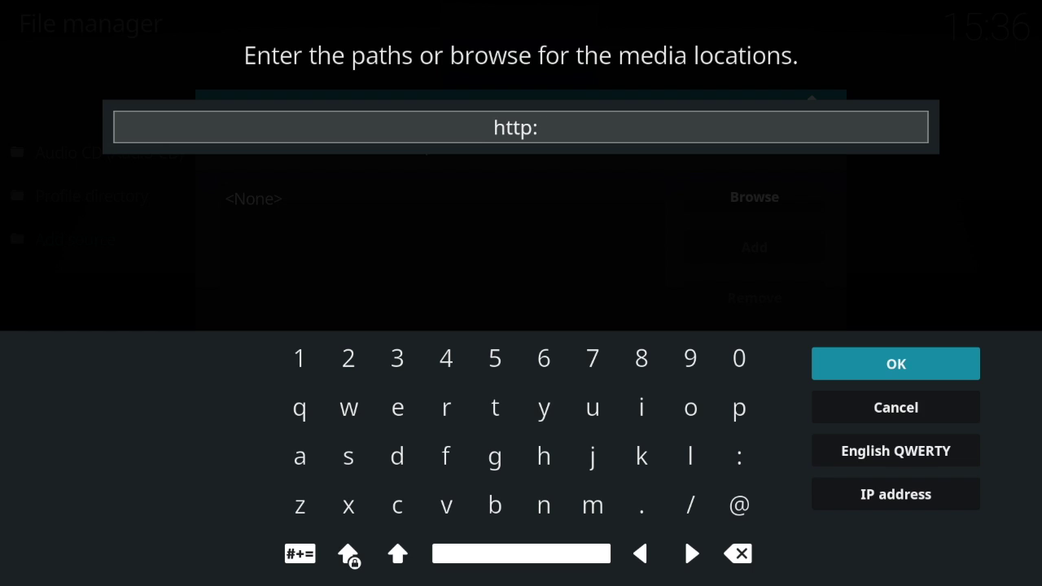
text(//n)
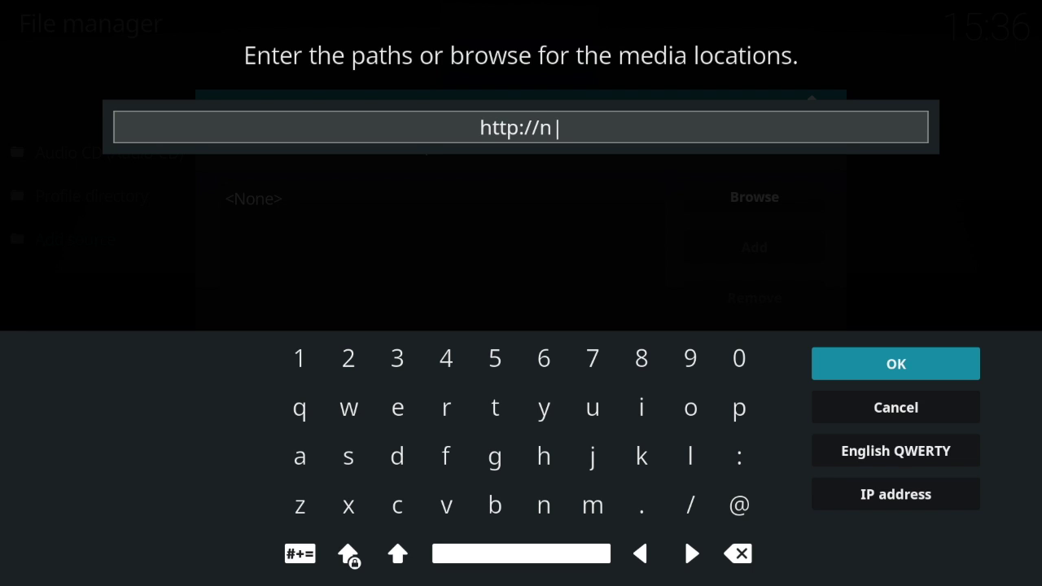
text(oobs a)
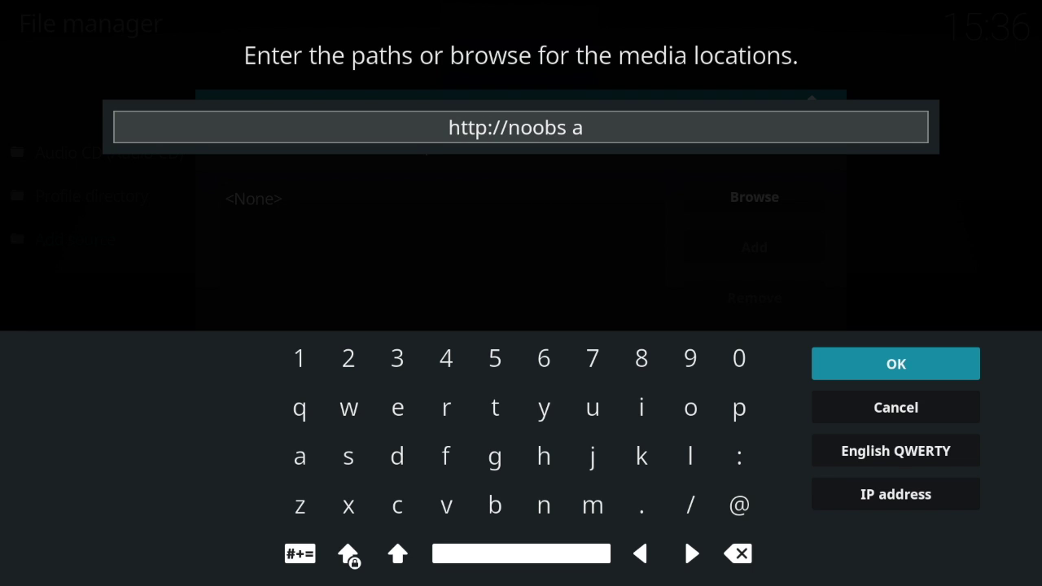
key(BackSpace)
key(BackSpace)
key(BackSpace)
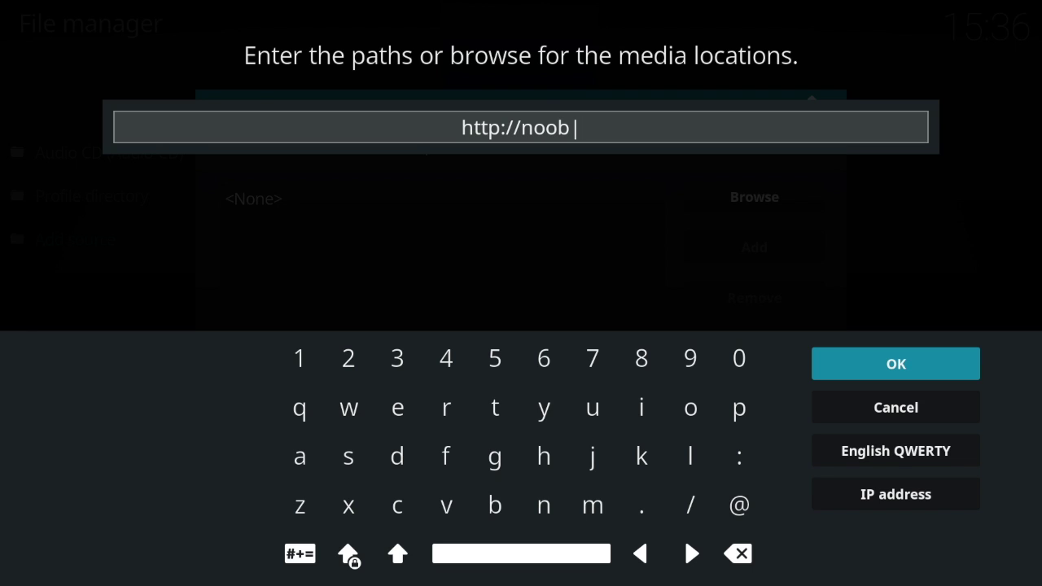
text(sand)
key(BackSpace)
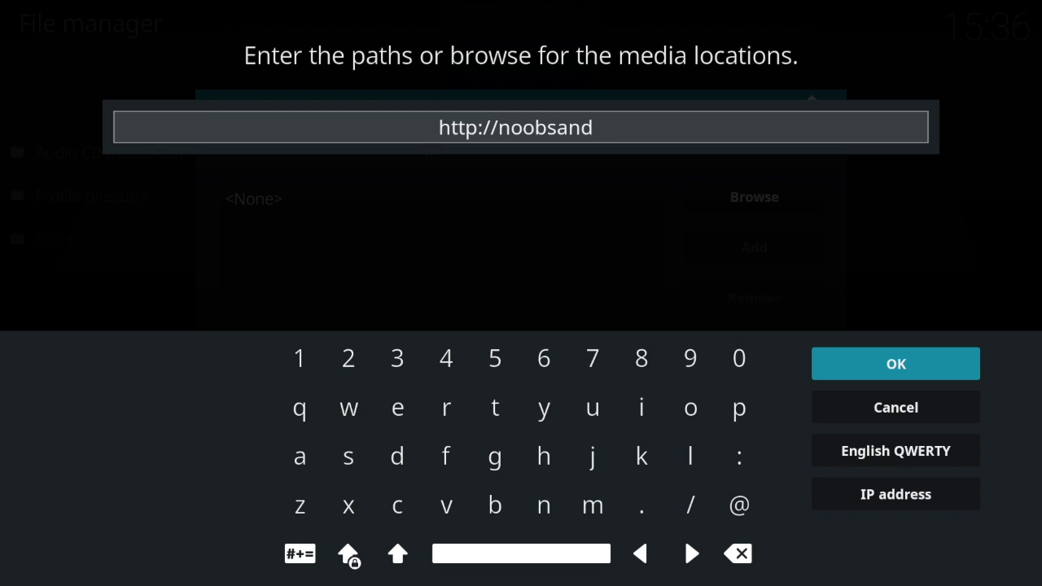
text(ner)
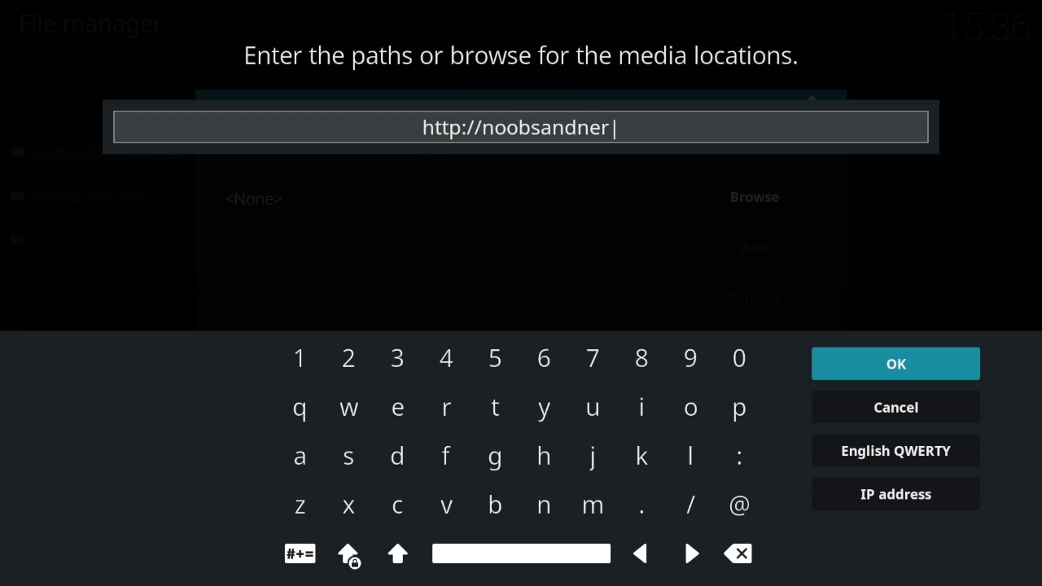
text(ds.com)
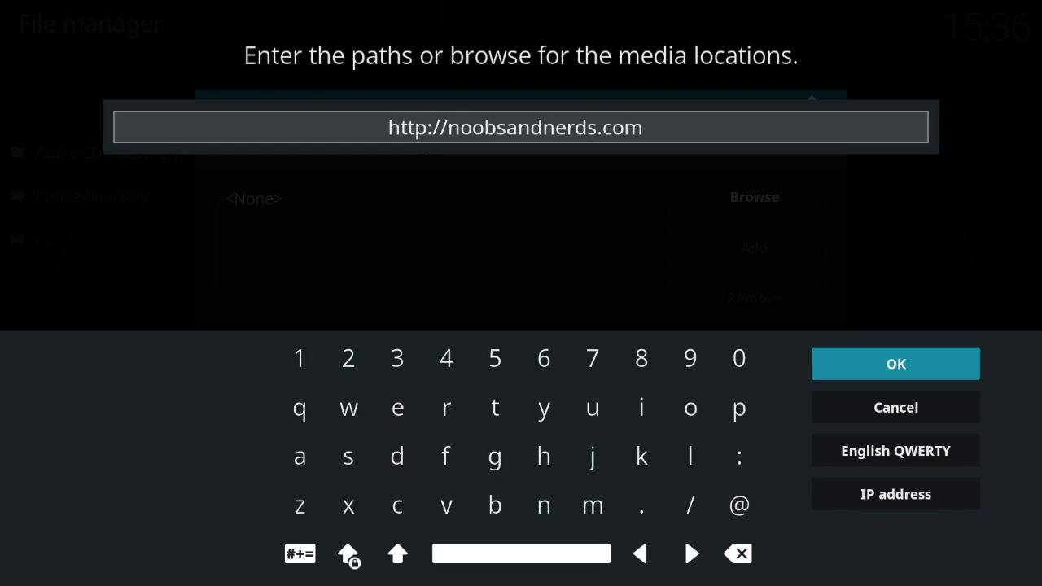
text(/por)
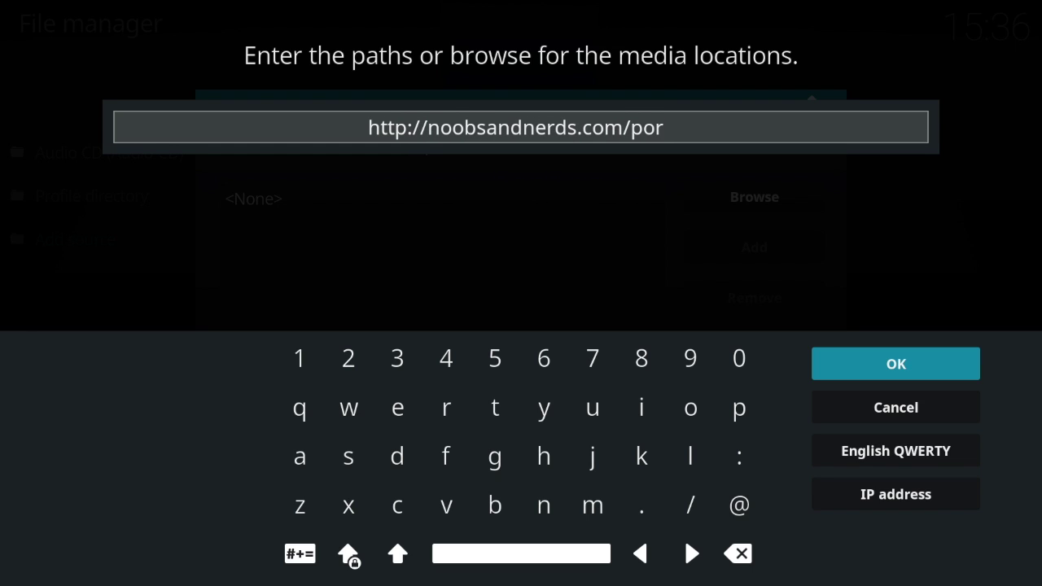
text(tal)
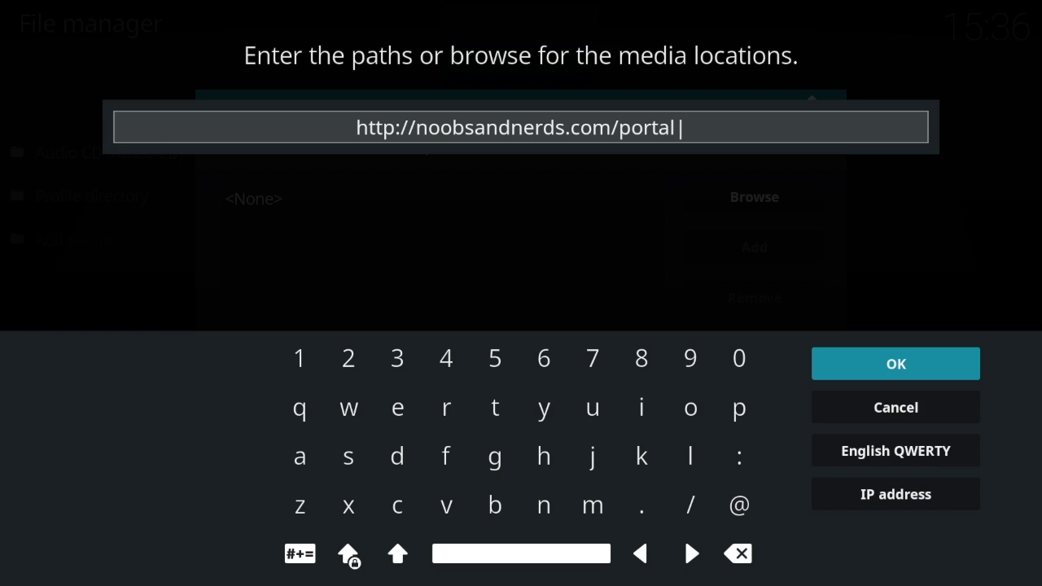
click(868, 375)
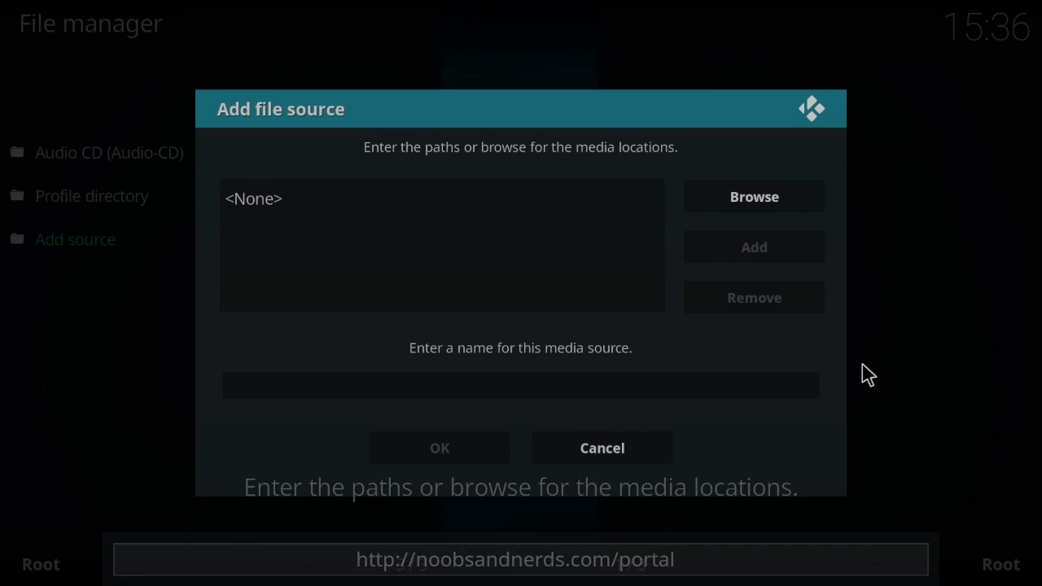
Step: Name the media source NoobsandNerds, save it and return to the home screen
click(580, 389)
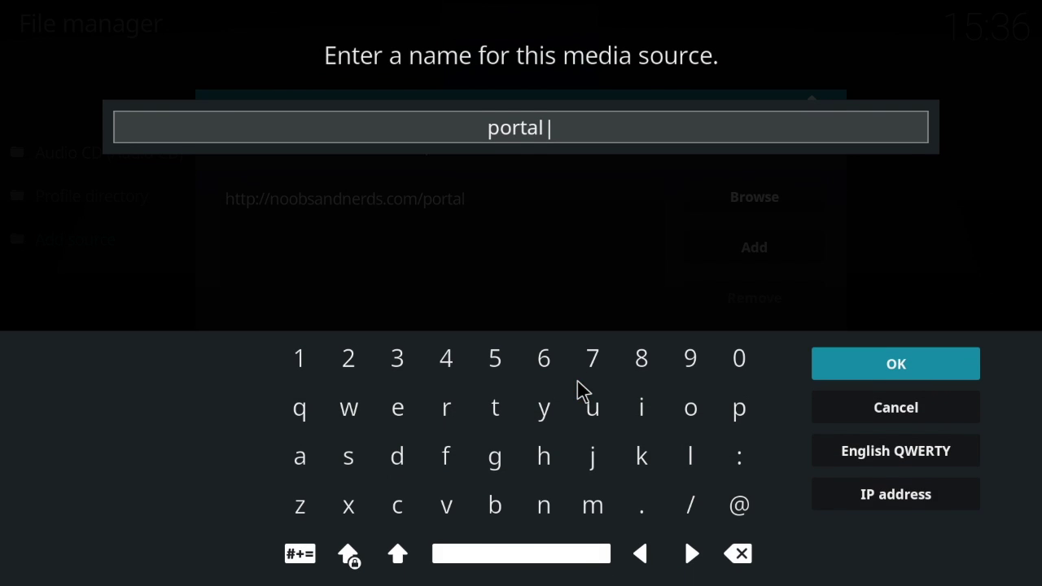
key(BackSpace)
key(BackSpace)
key(BackSpace)
key(BackSpace)
key(BackSpace)
key(BackSpace)
text(No)
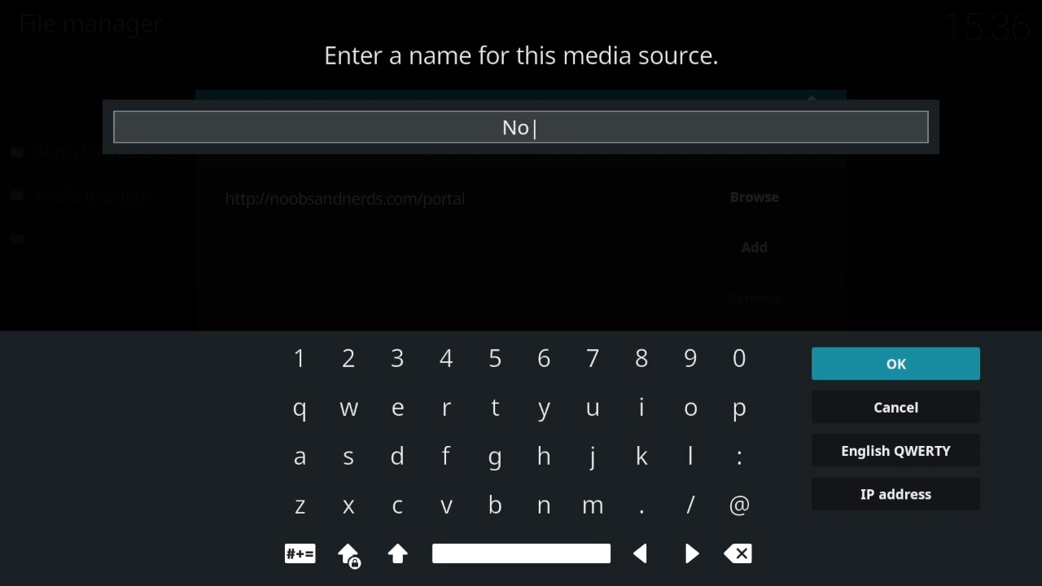
text(obsandN)
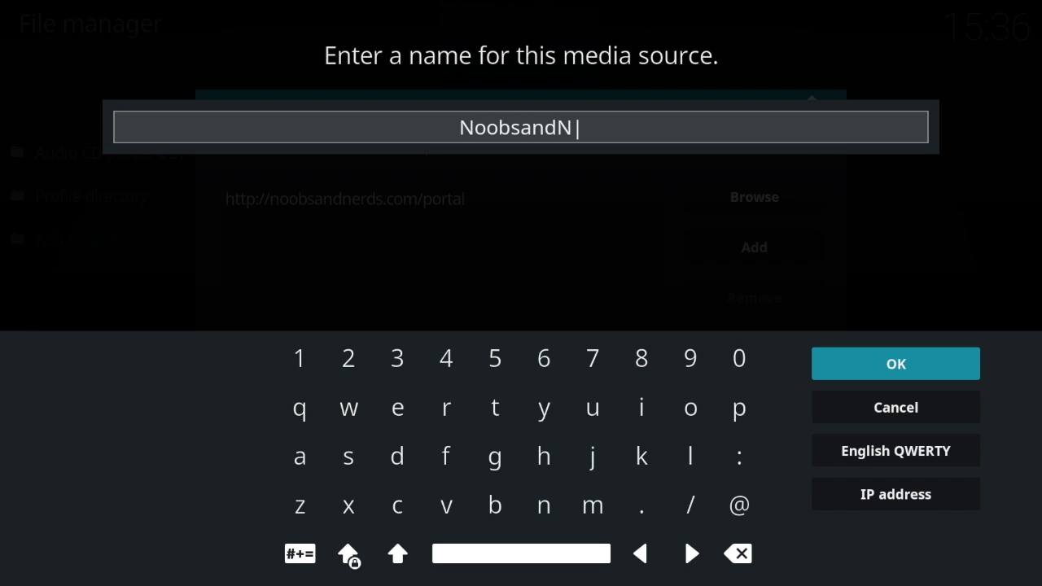
text(erds)
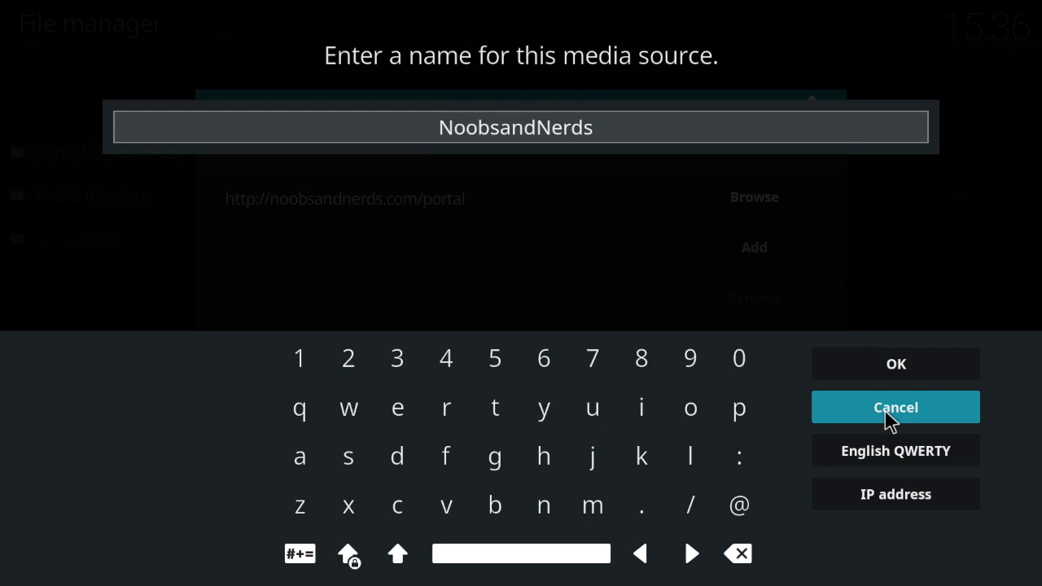
click(880, 367)
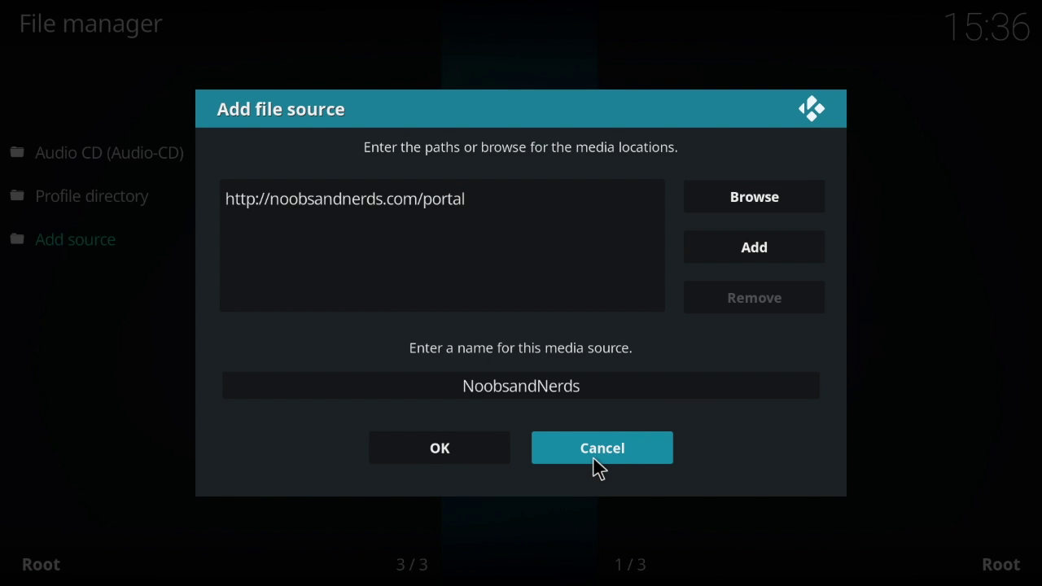
click(489, 465)
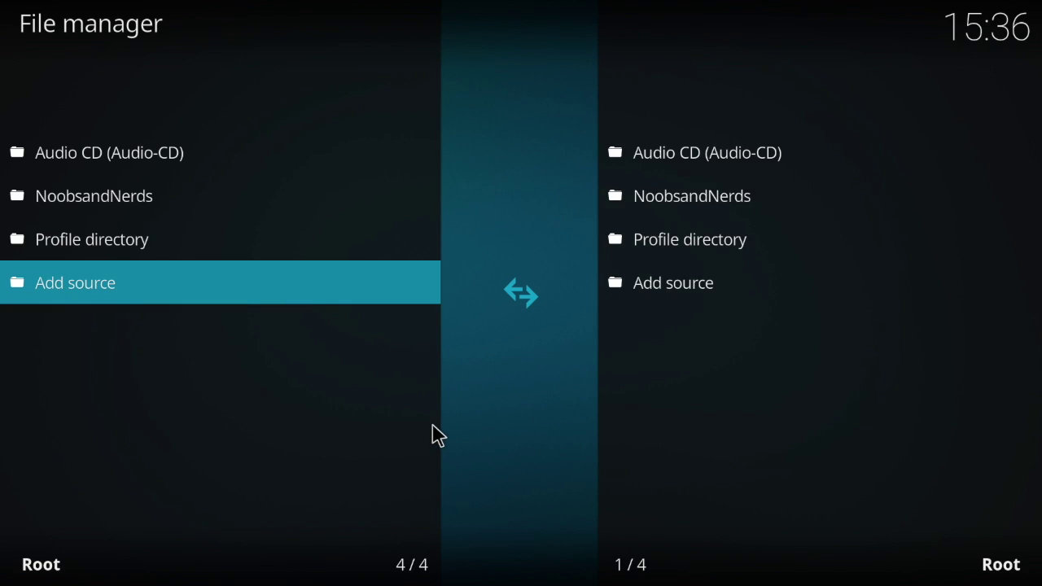
key(Escape)
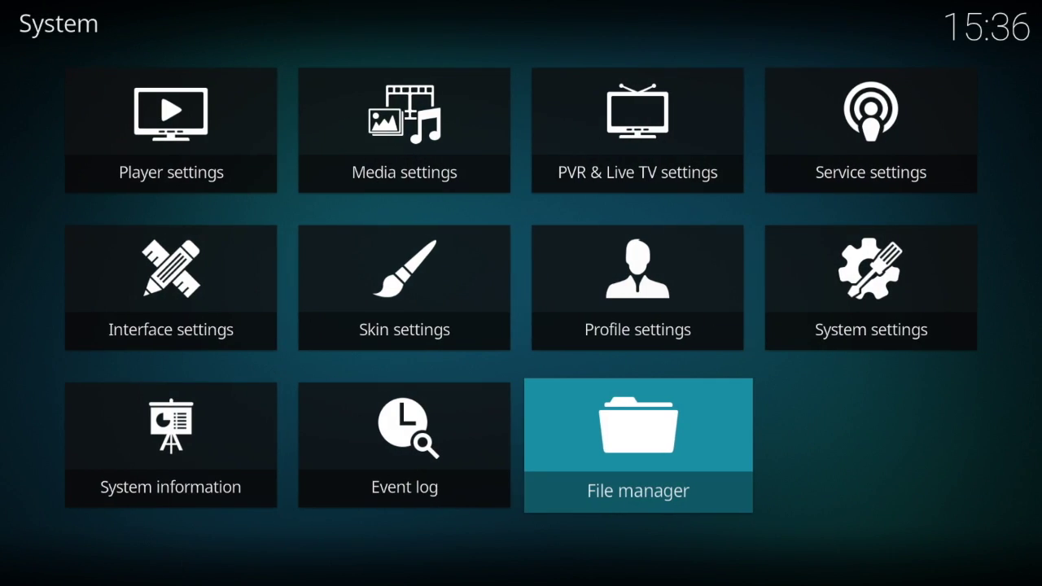
key(Escape)
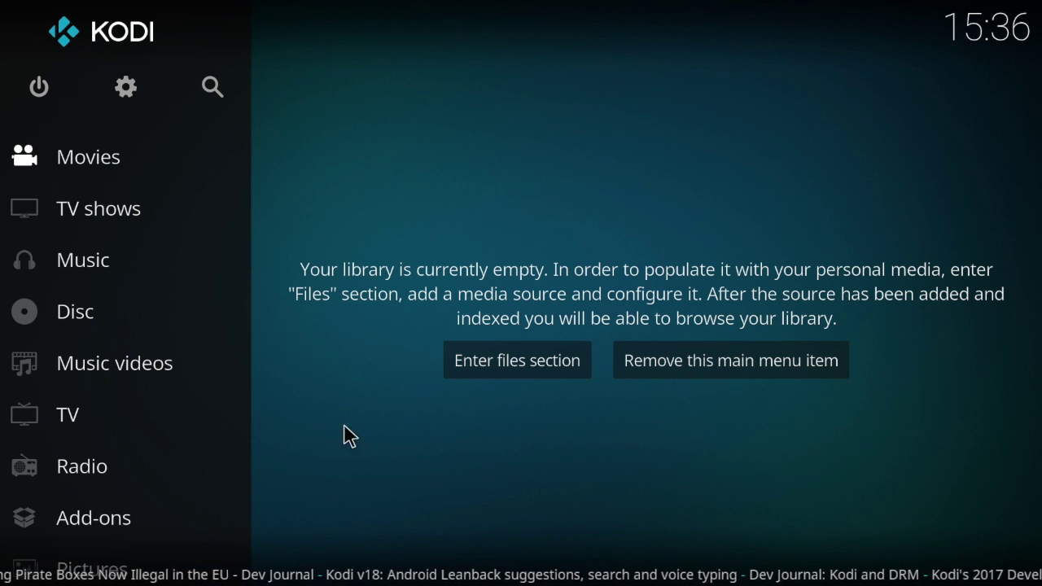
Step: Install the add-on repository from noobsandnerds Repo (1.7).zip in the NoobsandNerds source
scroll(191, 380, down, 7)
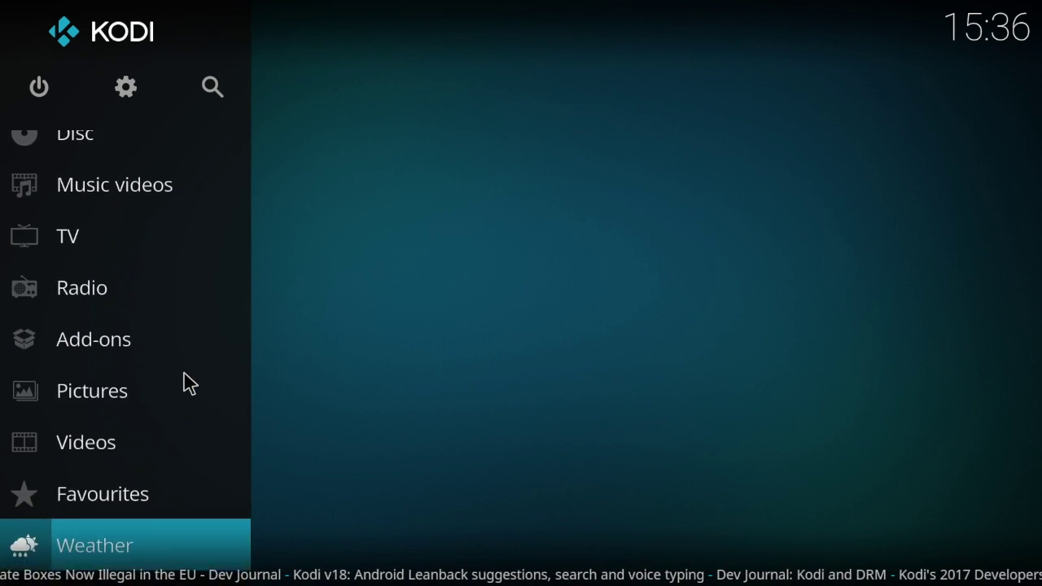
scroll(113, 319, down, 4)
click(95, 318)
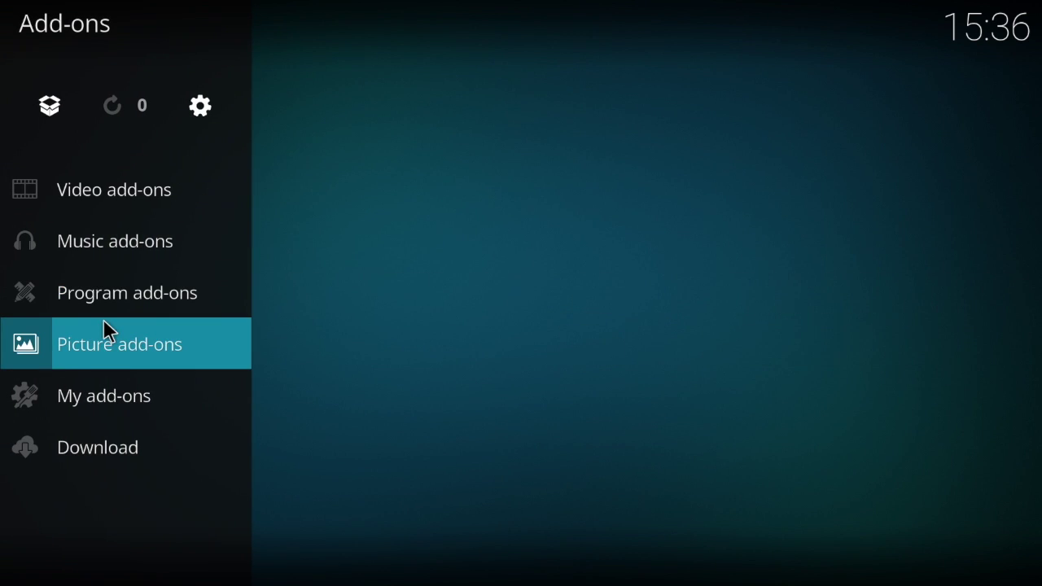
click(54, 112)
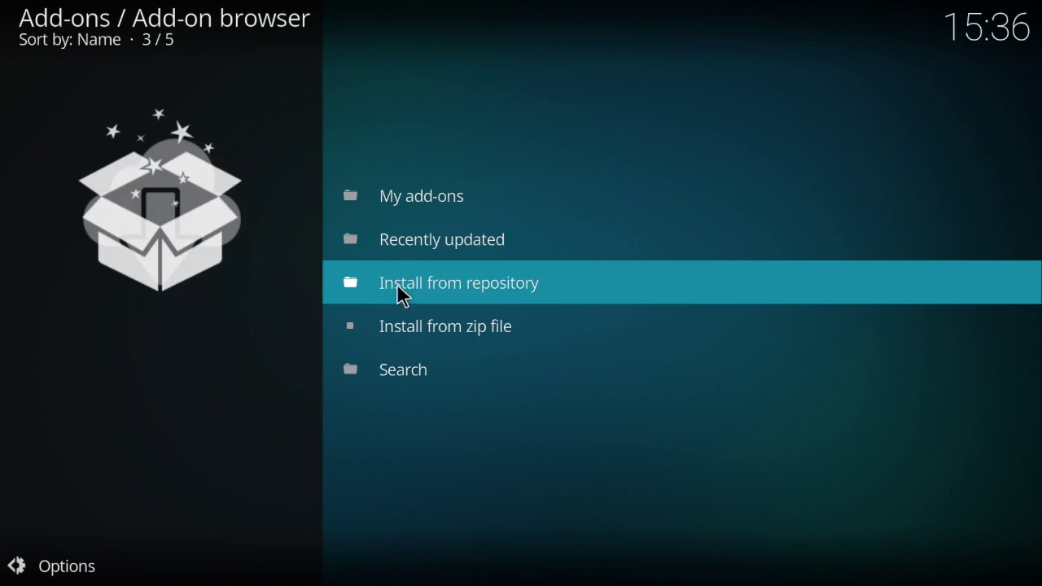
click(421, 322)
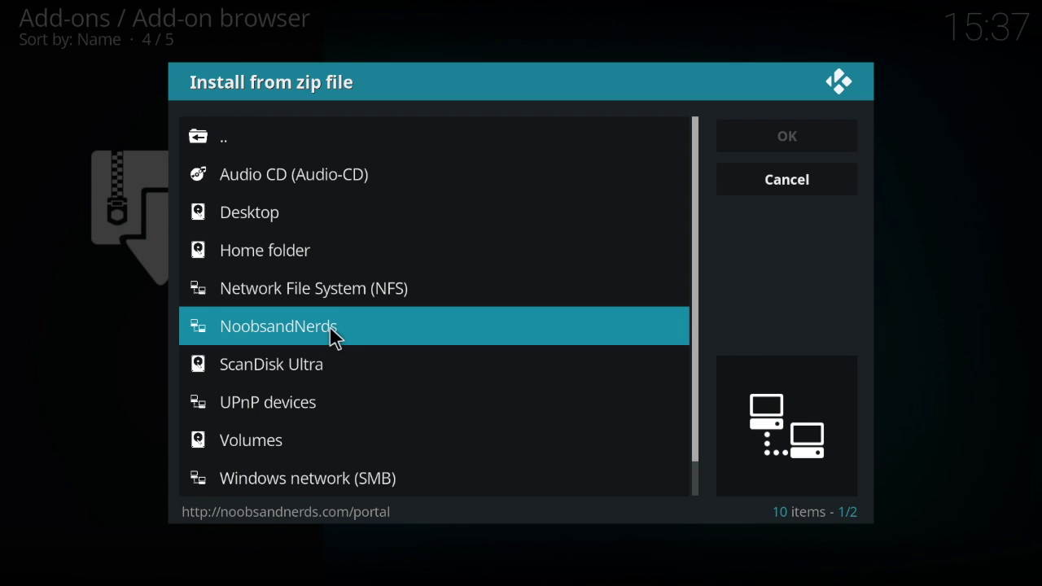
click(334, 329)
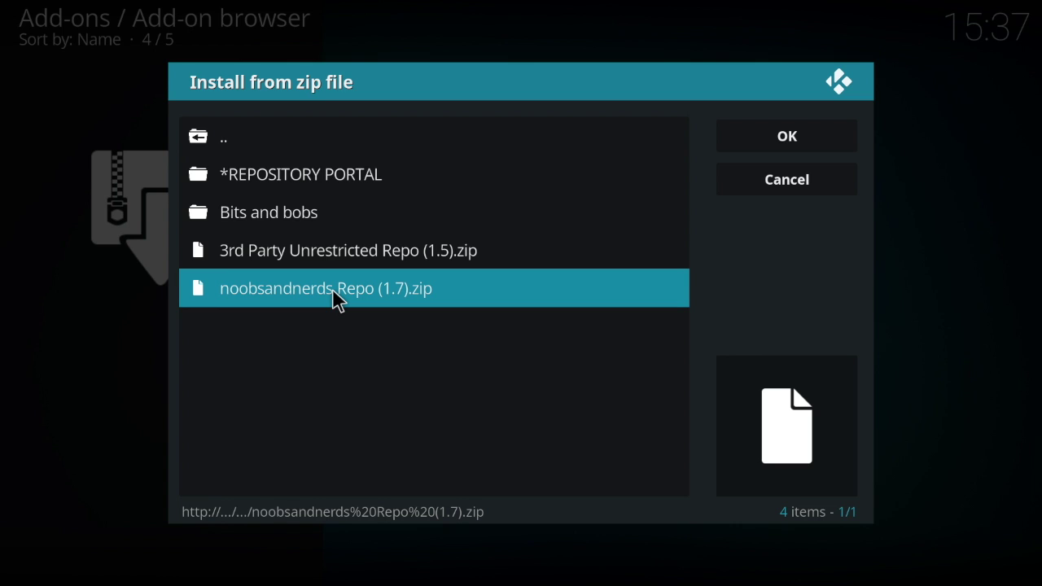
click(334, 291)
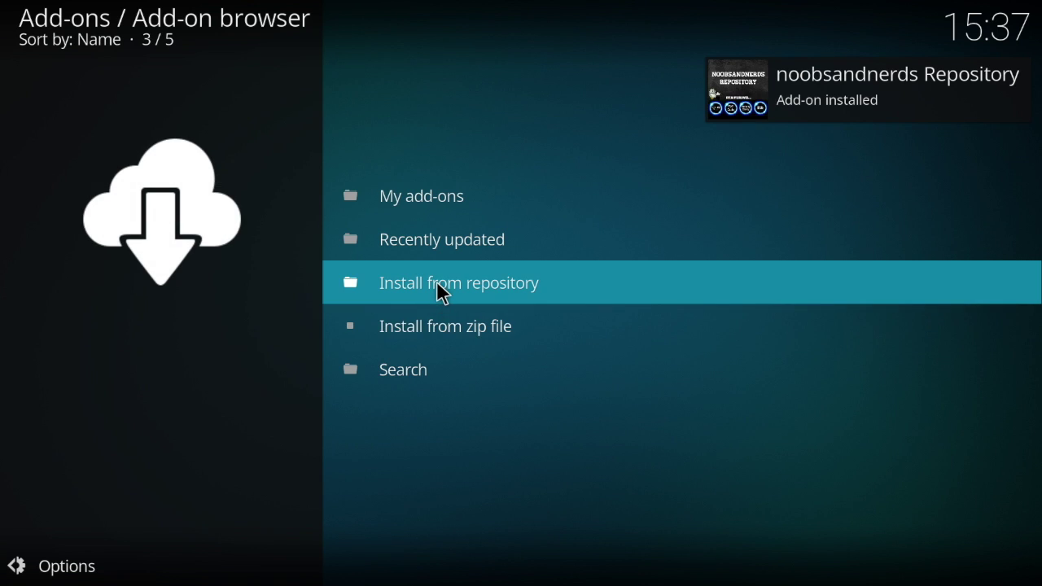
Step: Install the Zen video add-on from the noobsandnerds Repository
click(437, 282)
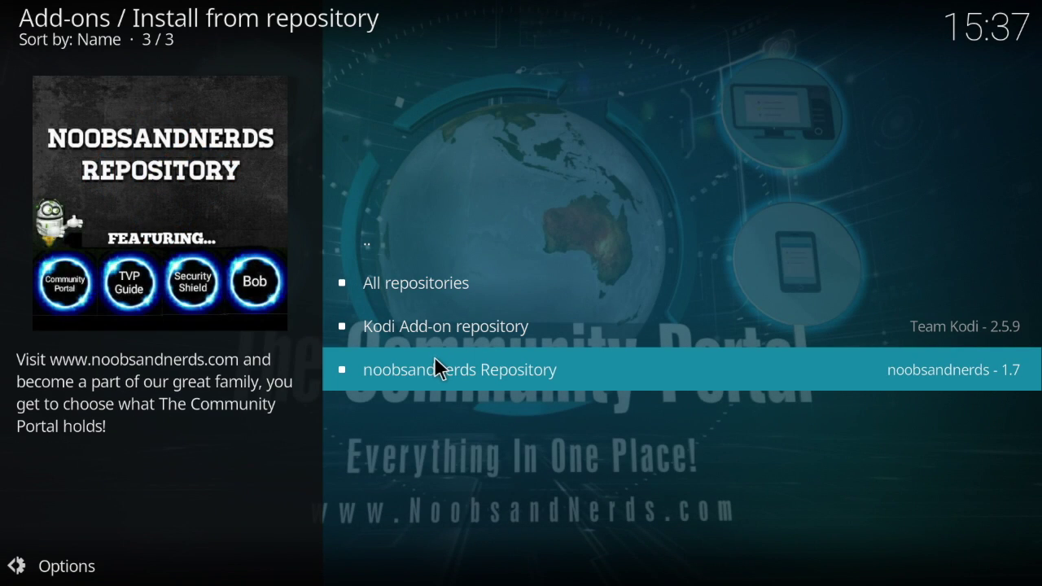
click(435, 367)
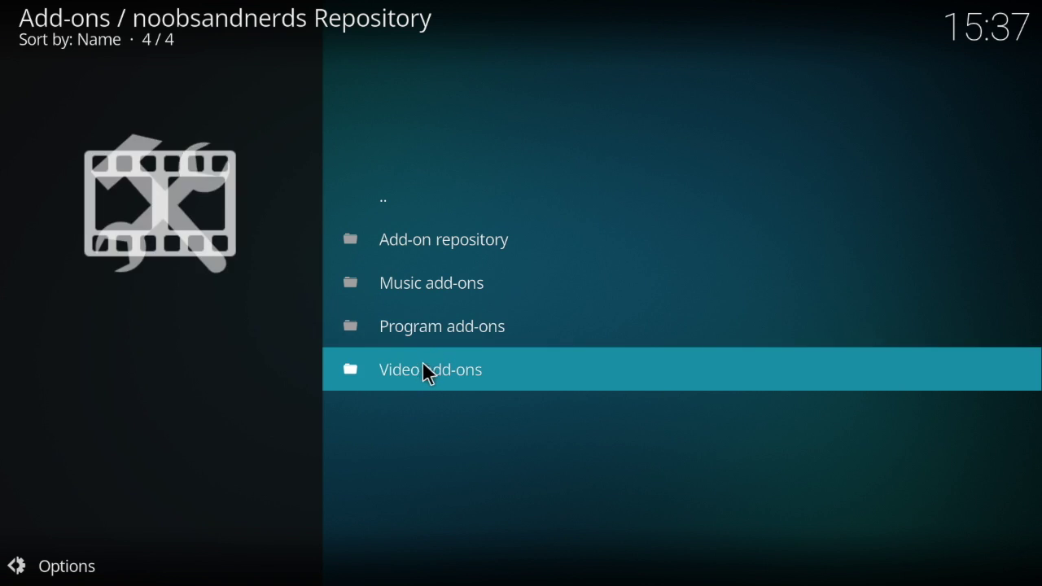
click(425, 367)
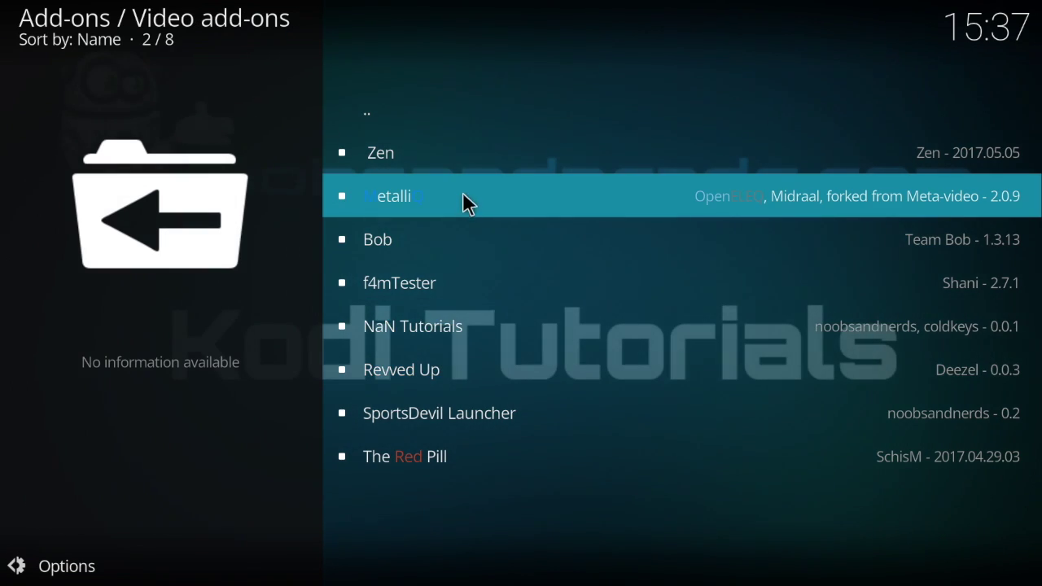
key(End)
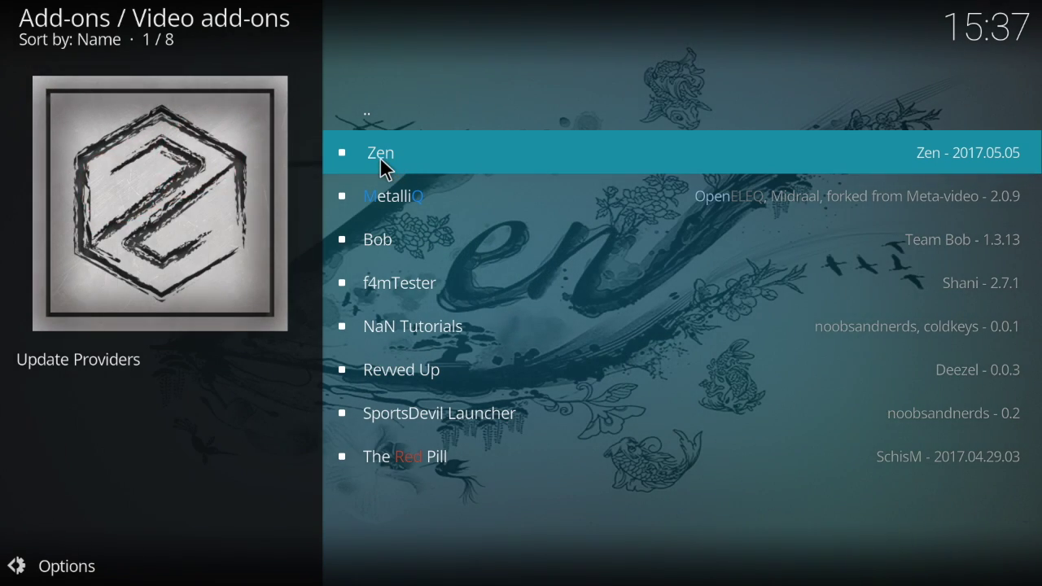
click(384, 165)
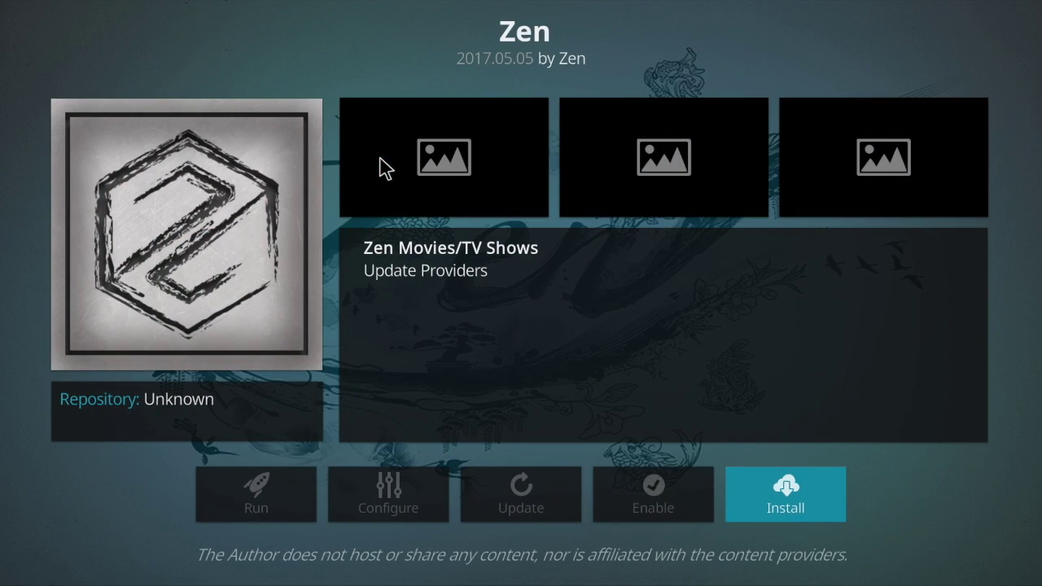
click(774, 489)
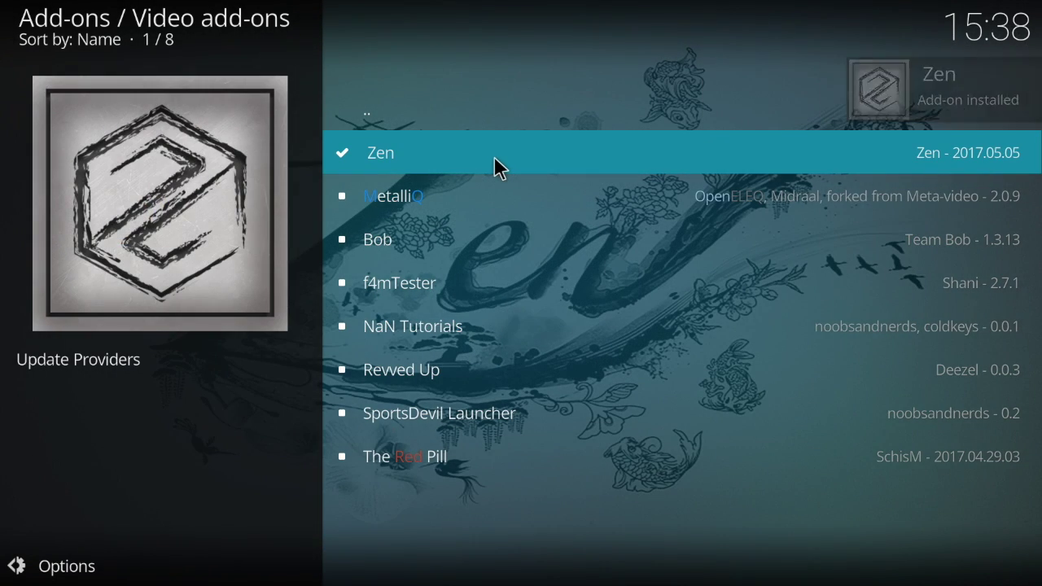
Step: Open the installed Zen add-on and look through its main categories
click(497, 168)
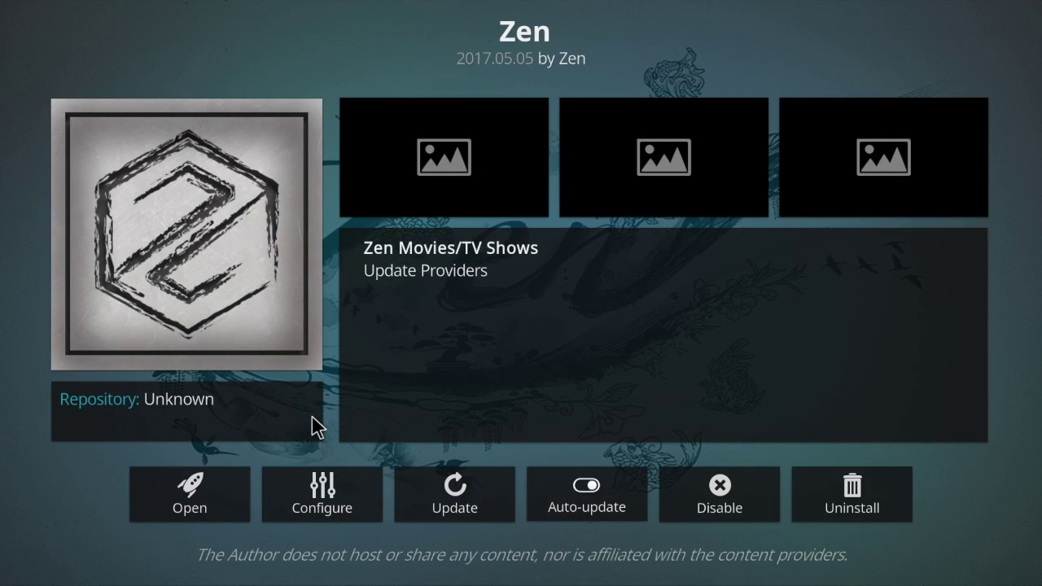
click(175, 489)
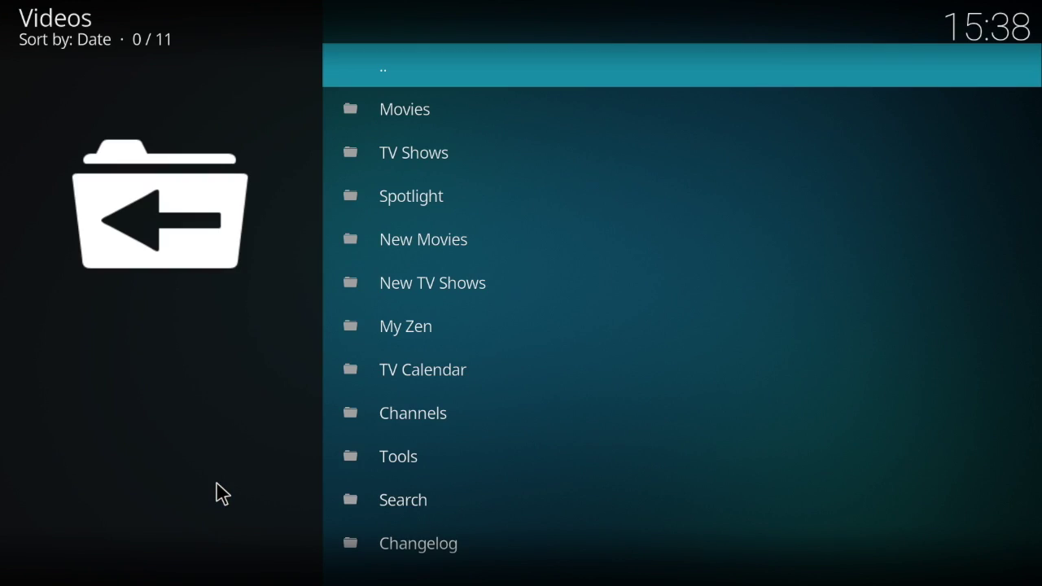
key(Down)
key(Down)
key(Down)
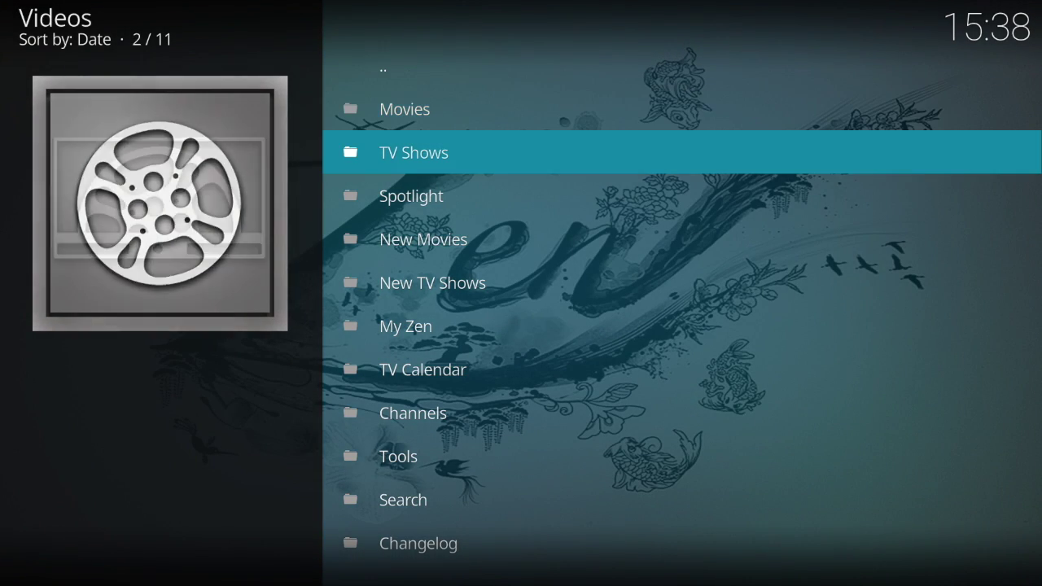
key(Down)
key(Up)
key(Up)
key(Up)
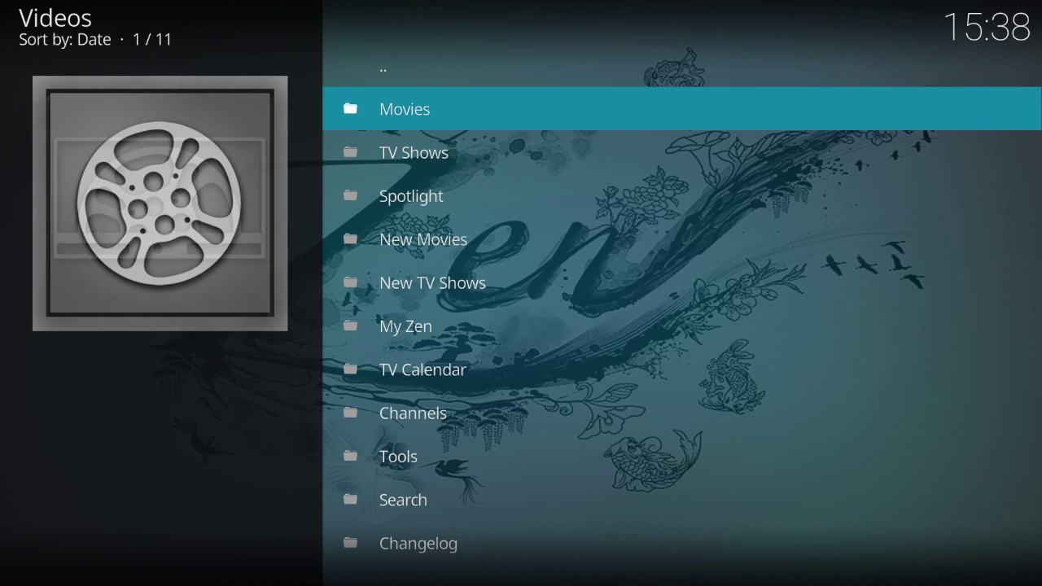
key(Down)
key(Down)
key(Down)
key(Down)
key(Down)
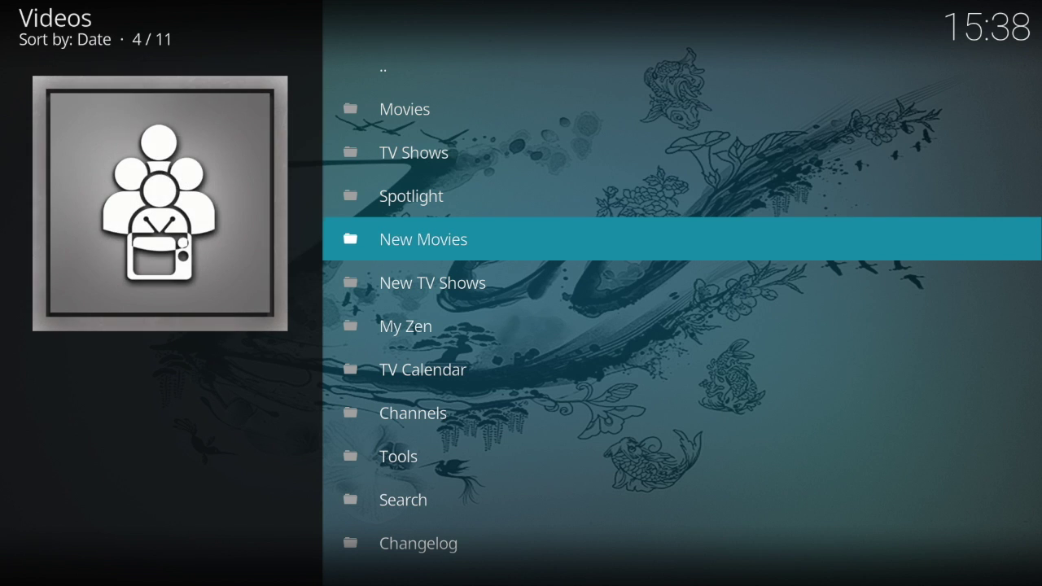
Step: Open the general settings of Zen from its Tools category
key(Down)
key(Down)
key(Down)
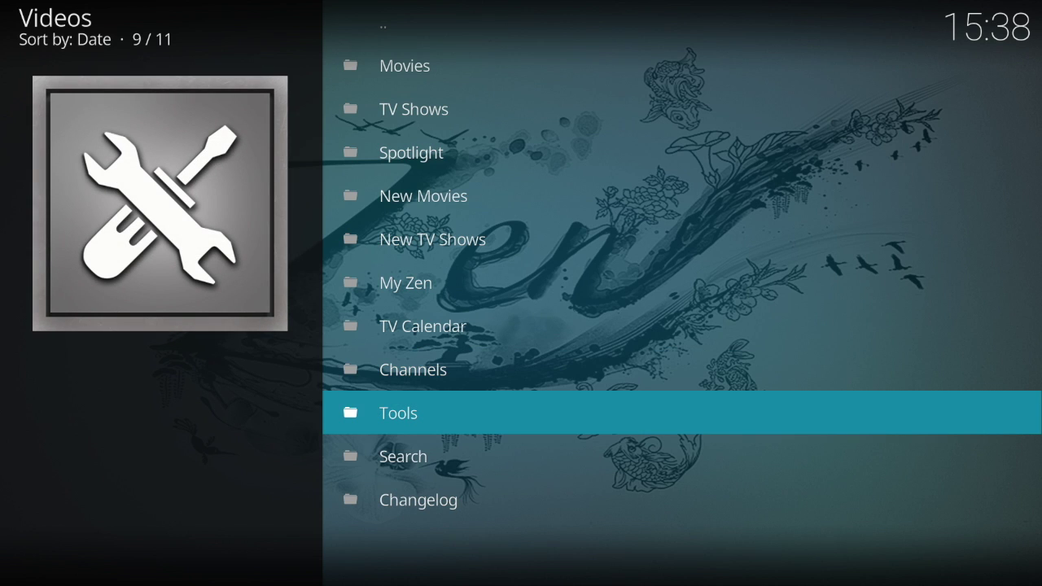
key(Return)
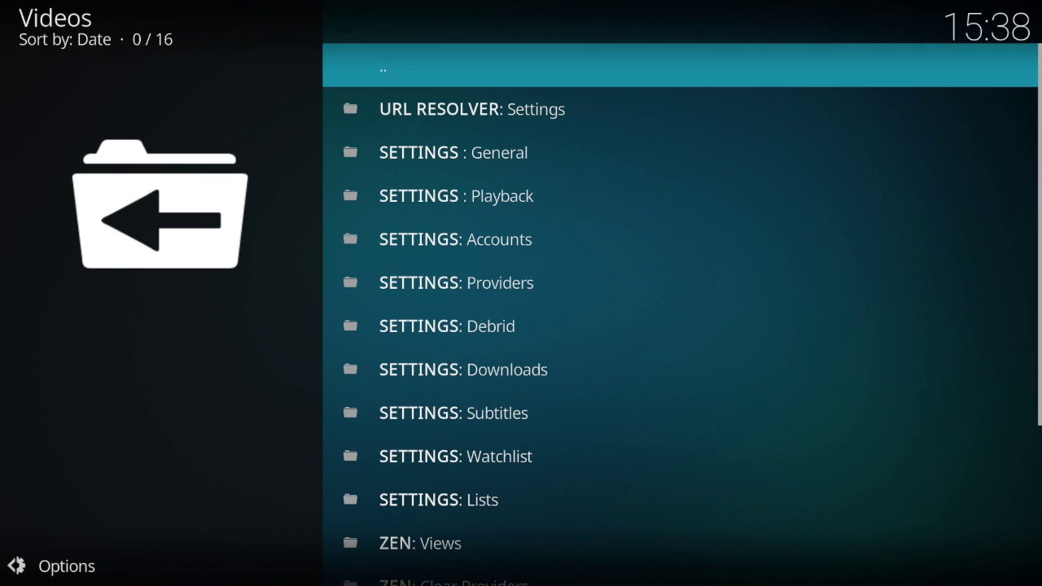
key(Down)
key(Down)
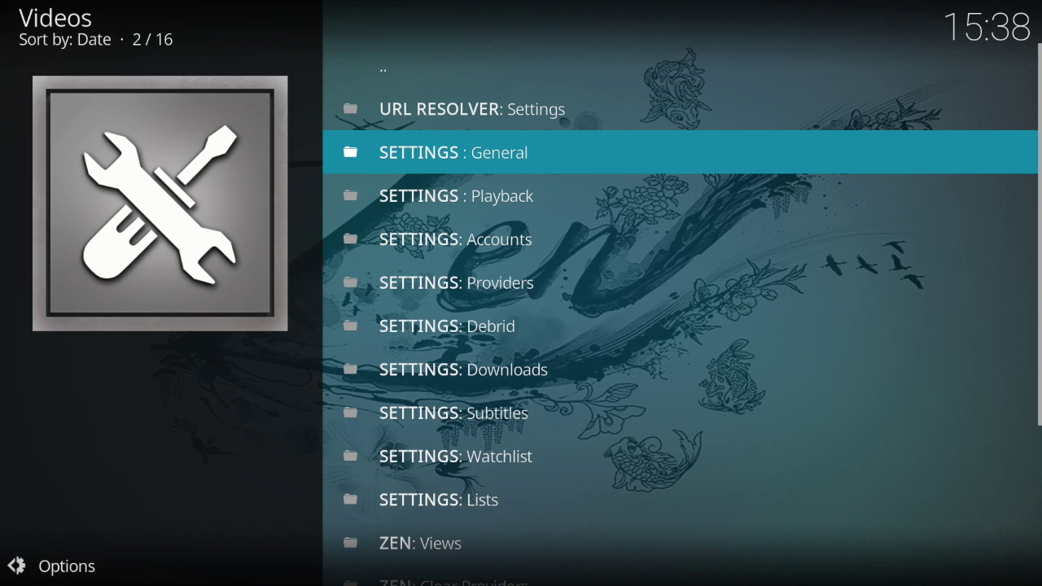
key(Return)
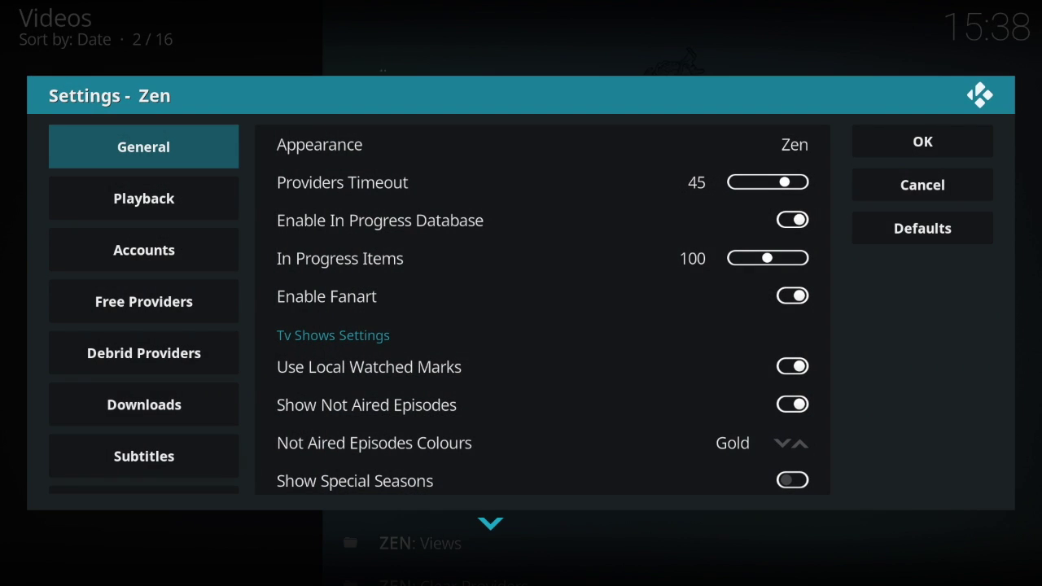
Step: Set the Providers Timeout in Zen's general settings to 20
key(Down)
mouse_move(87, 449)
mouse_move(172, 217)
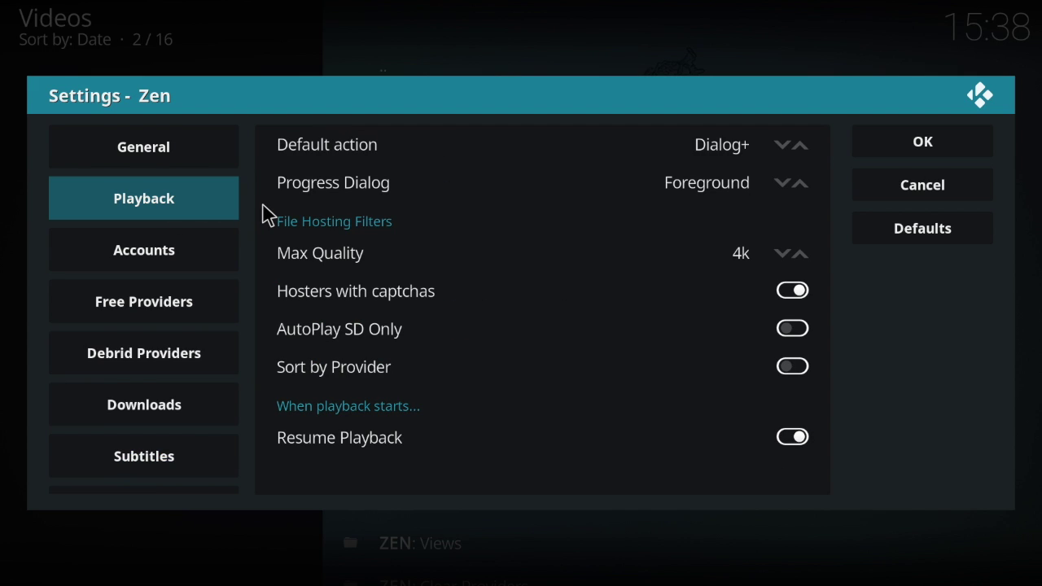
mouse_move(171, 166)
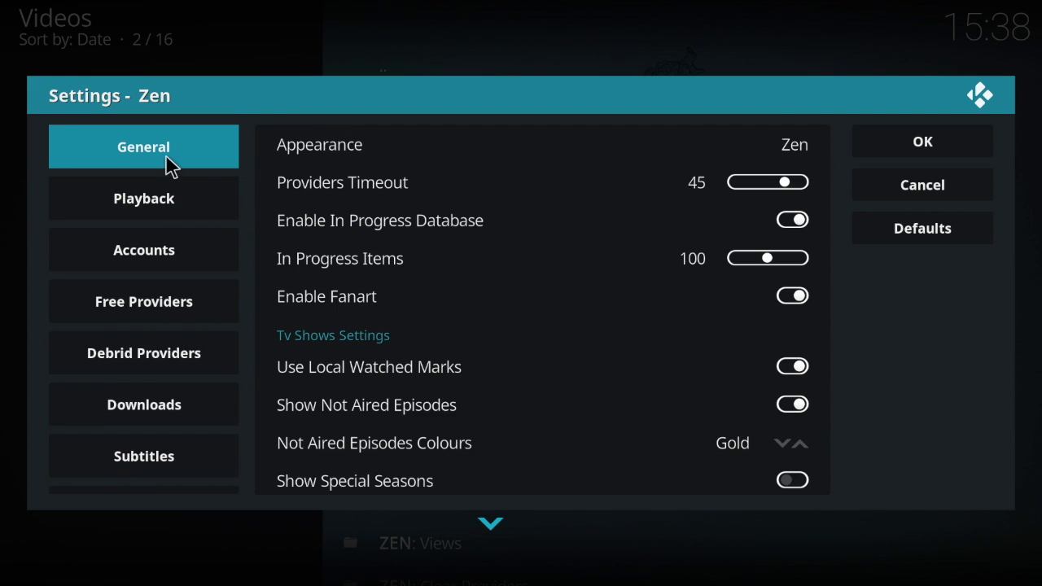
scroll(171, 167, down, 1)
scroll(171, 159, up, 1)
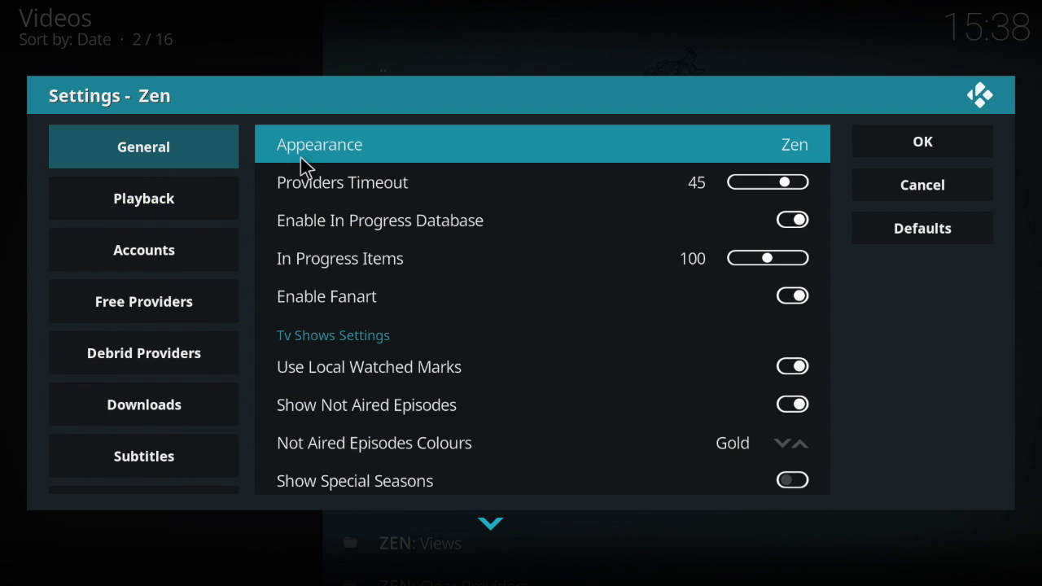
key(Left)
key(Left)
key(Left)
key(Left)
key(Left)
key(Left)
key(Left)
key(Left)
key(Left)
key(Left)
key(Left)
key(Left)
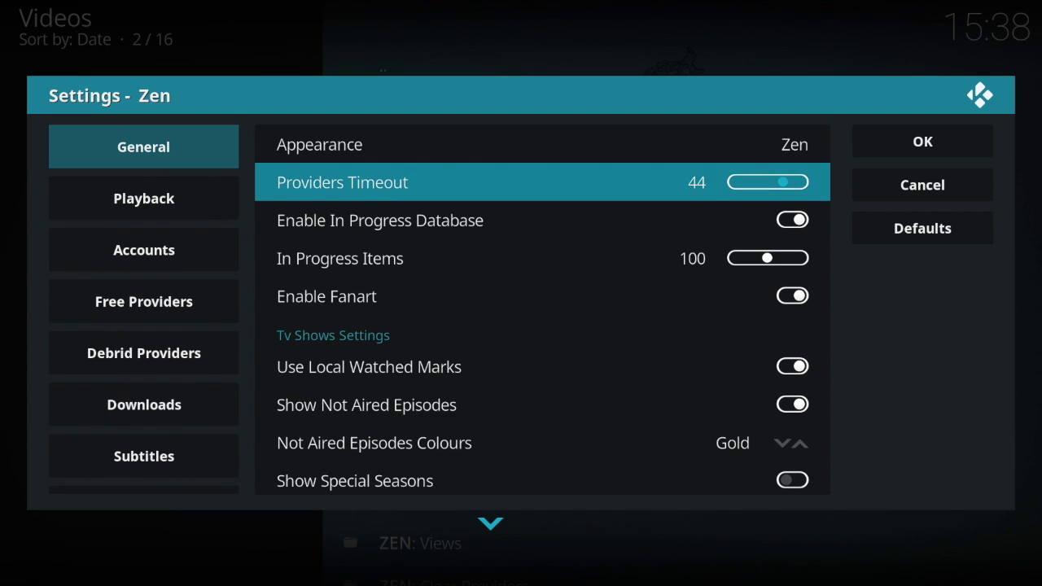
key(Left)
key(Left)
key(Left)
key(Left)
key(Left)
key(Left)
key(Left)
key(Left)
key(Left)
key(Left)
key(Left)
key(Left)
key(Left)
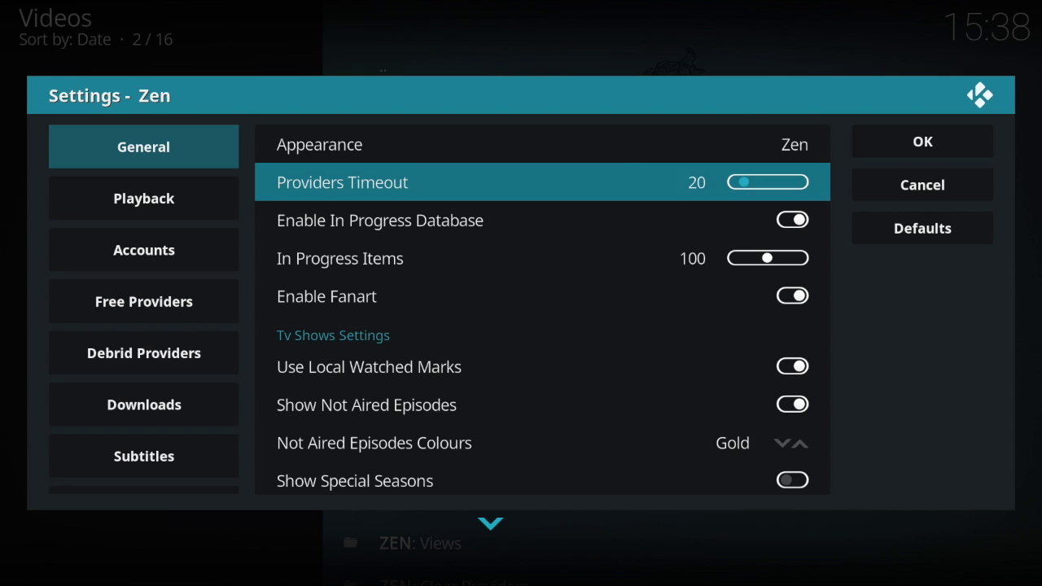
Step: Change the default action in Zen's playback settings and save the settings
click(181, 206)
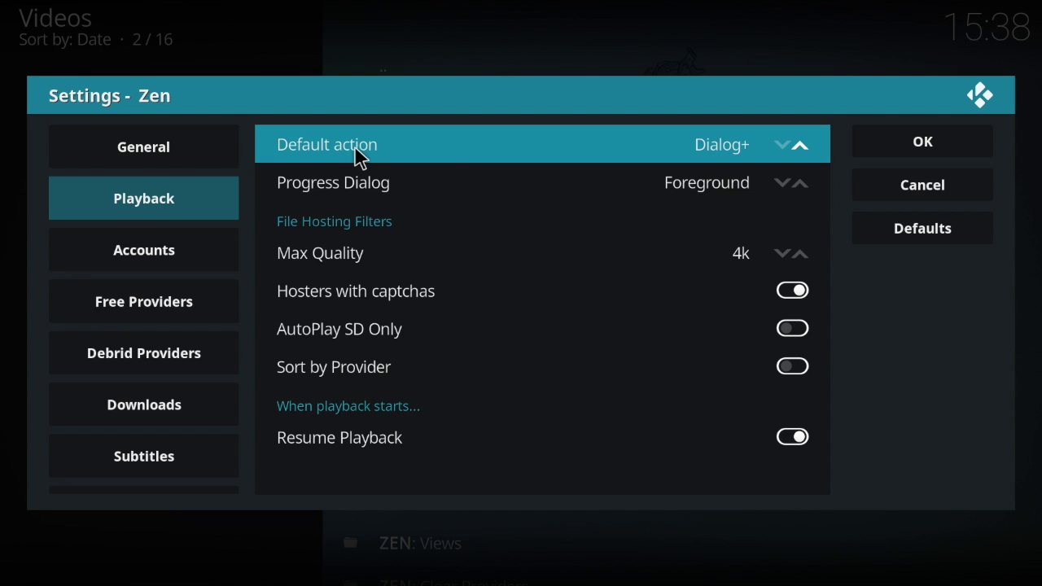
click(805, 151)
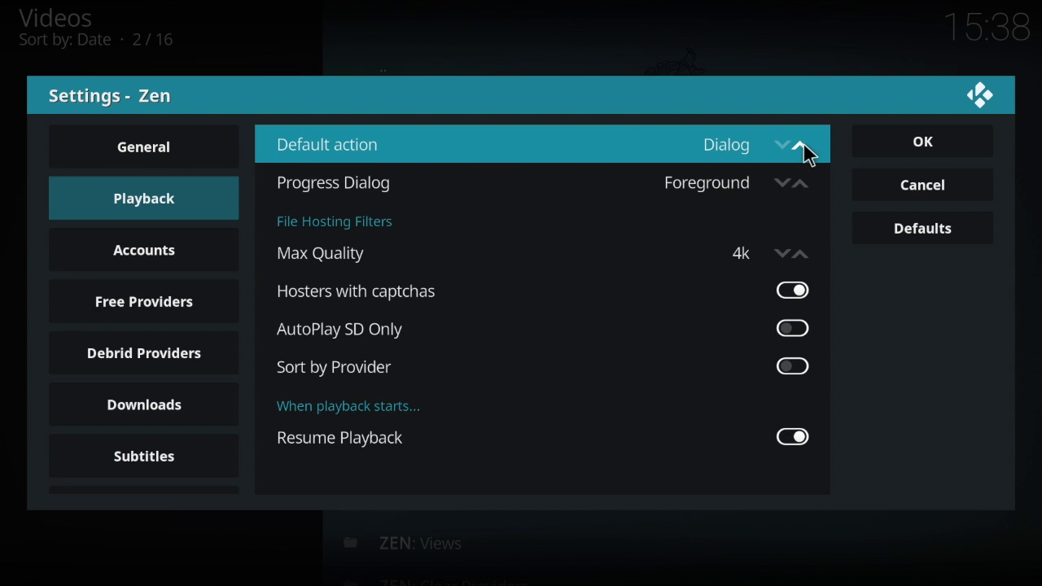
click(805, 147)
click(800, 147)
click(927, 142)
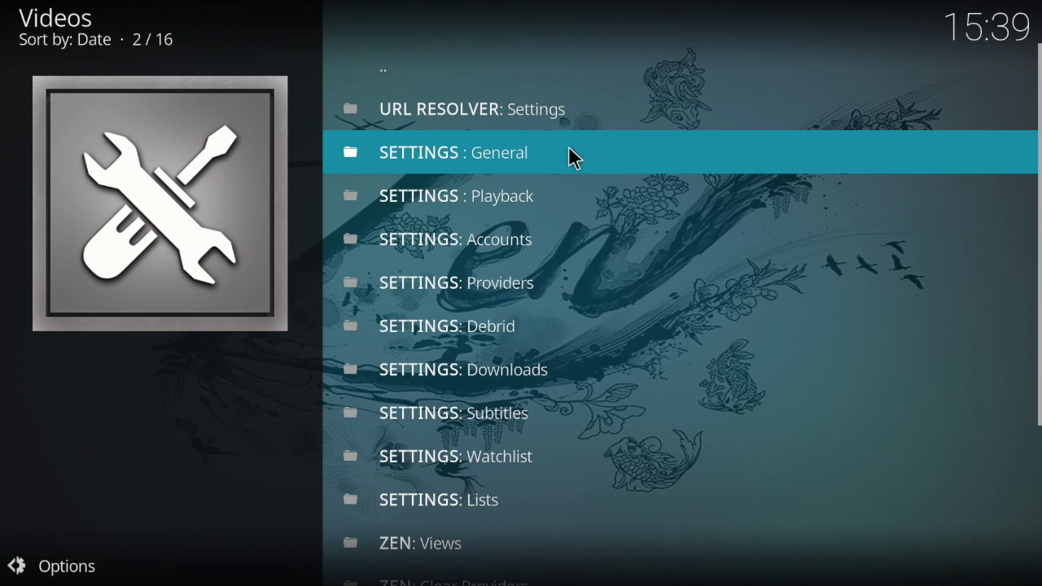
Step: Return to Zen's main list and open the TV Shows category
key(BackSpace)
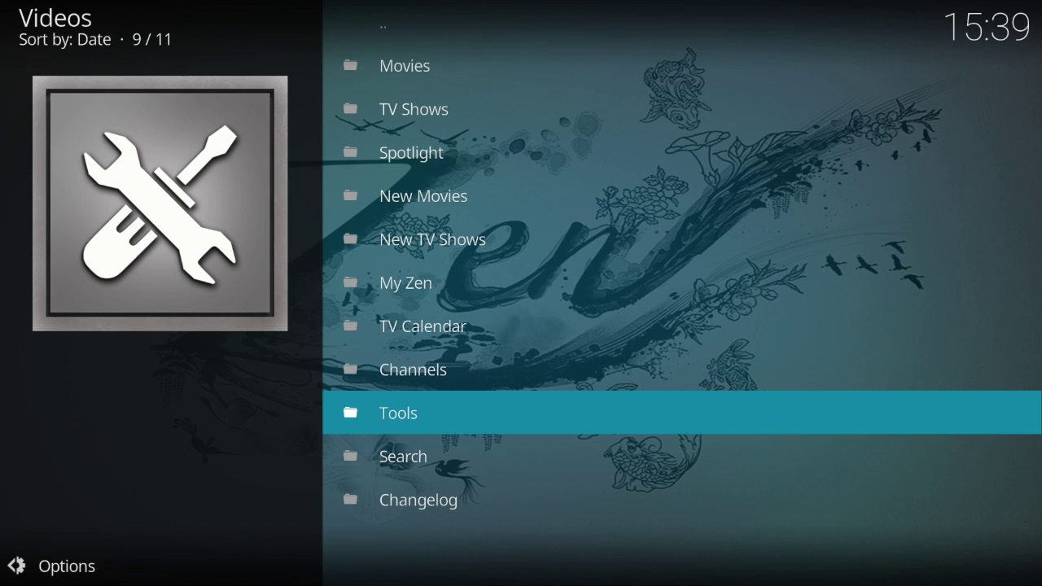
key(Up)
key(Up)
key(Up)
key(Up)
key(Up)
key(Up)
key(Up)
key(Up)
key(Down)
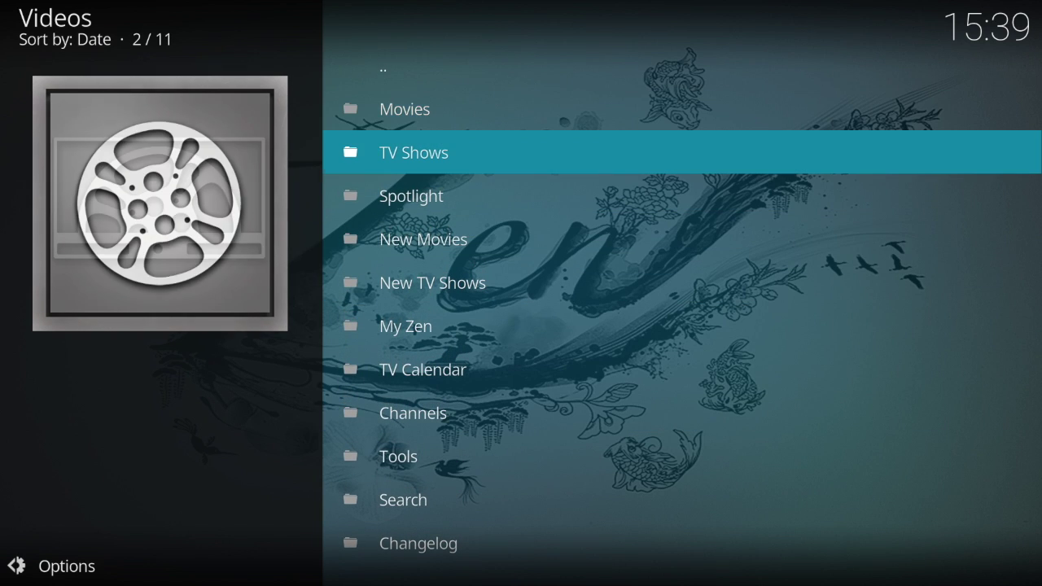
key(Return)
Step: Look through the TV show categories offered by Zen, from In Progress down to Networks
key(Down)
key(Down)
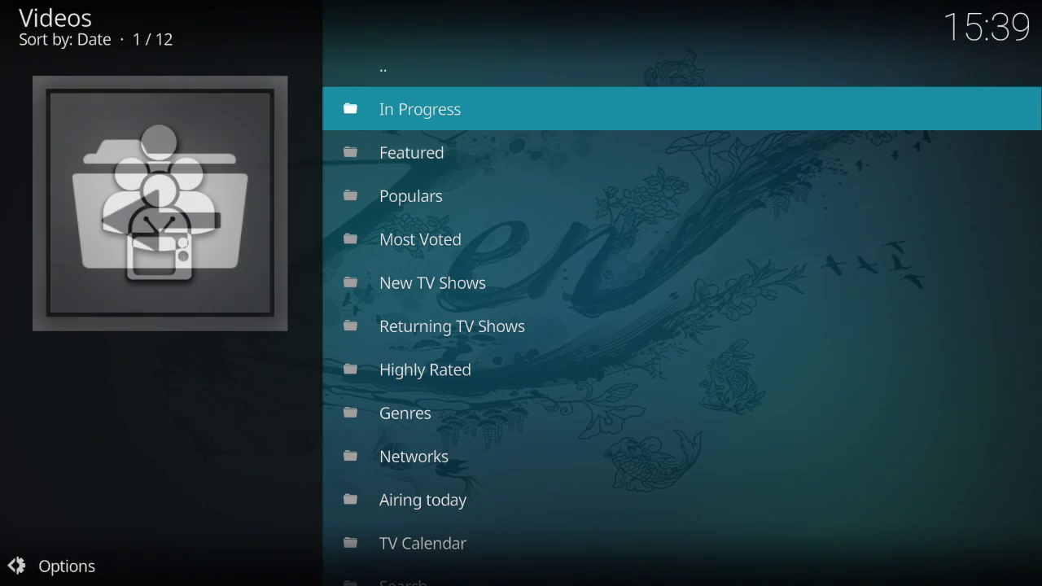
key(Down)
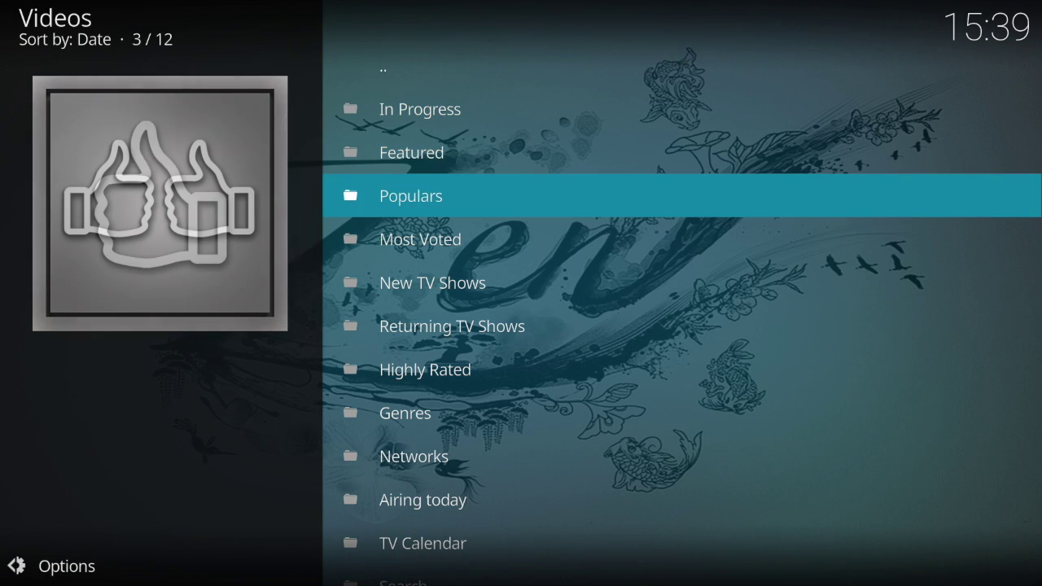
key(Down)
key(Down)
key(Up)
key(Up)
key(Up)
key(Up)
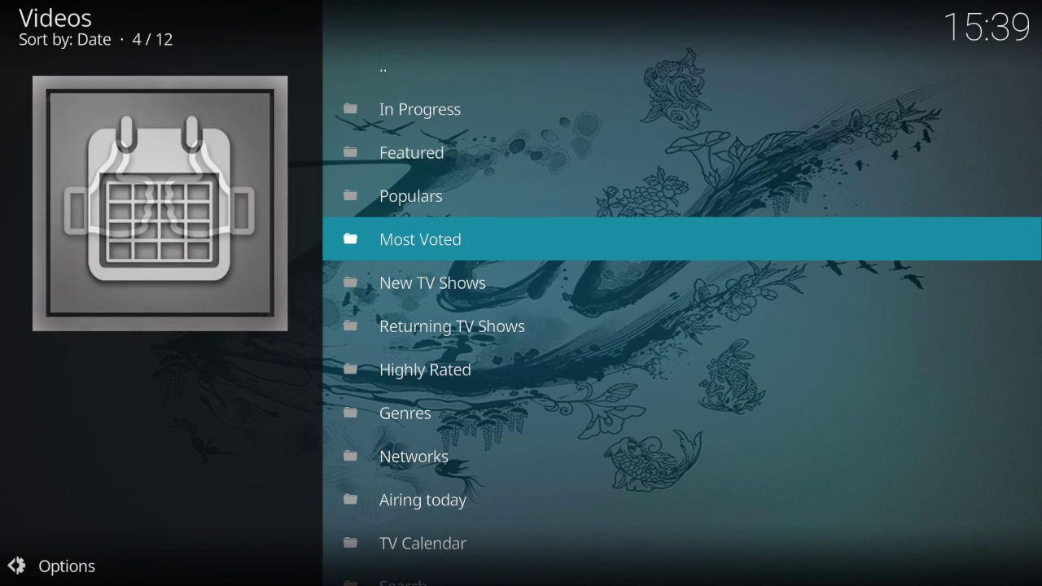
key(Down)
key(Down)
key(Down)
key(Down)
key(Down)
key(Down)
key(Down)
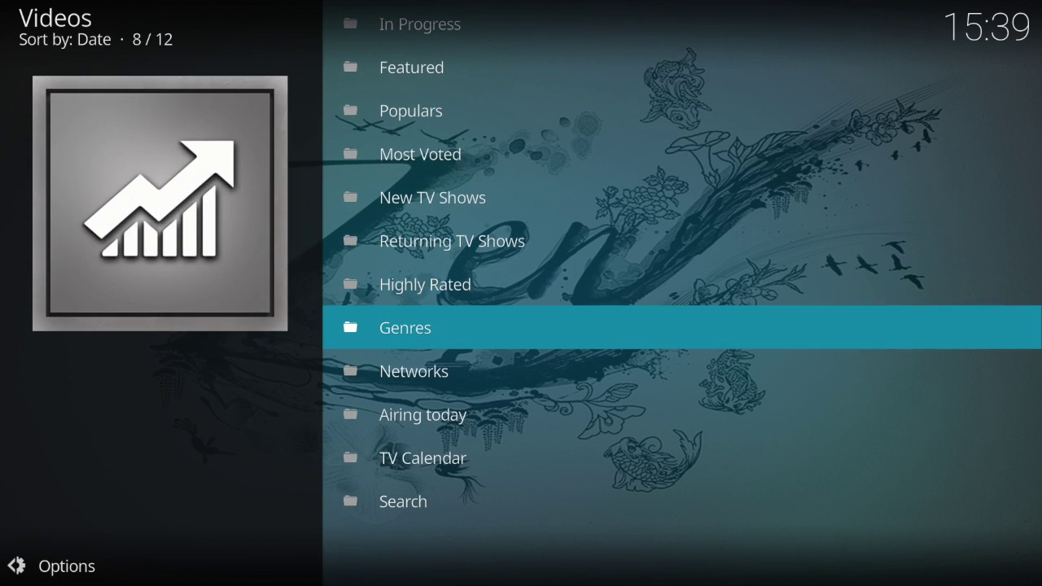
key(Down)
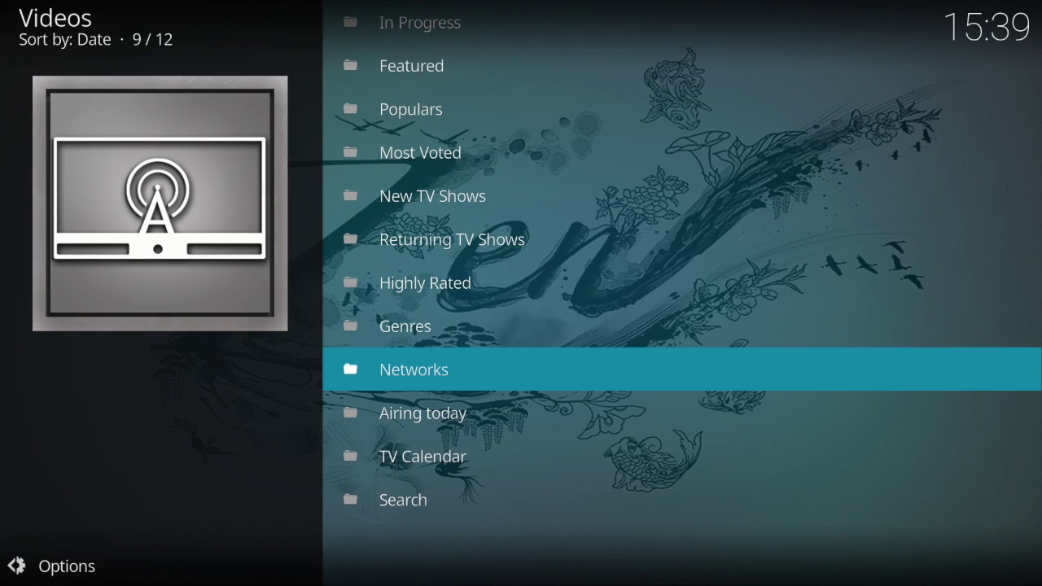
Step: Open the New TV Shows list in Zen
key(Up)
key(Up)
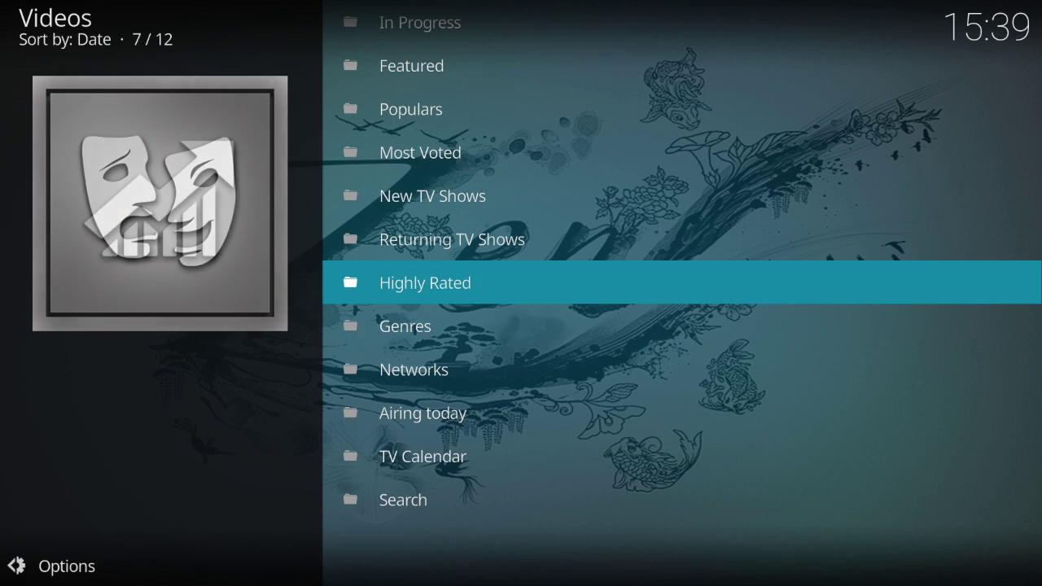
key(Up)
key(Up)
key(Return)
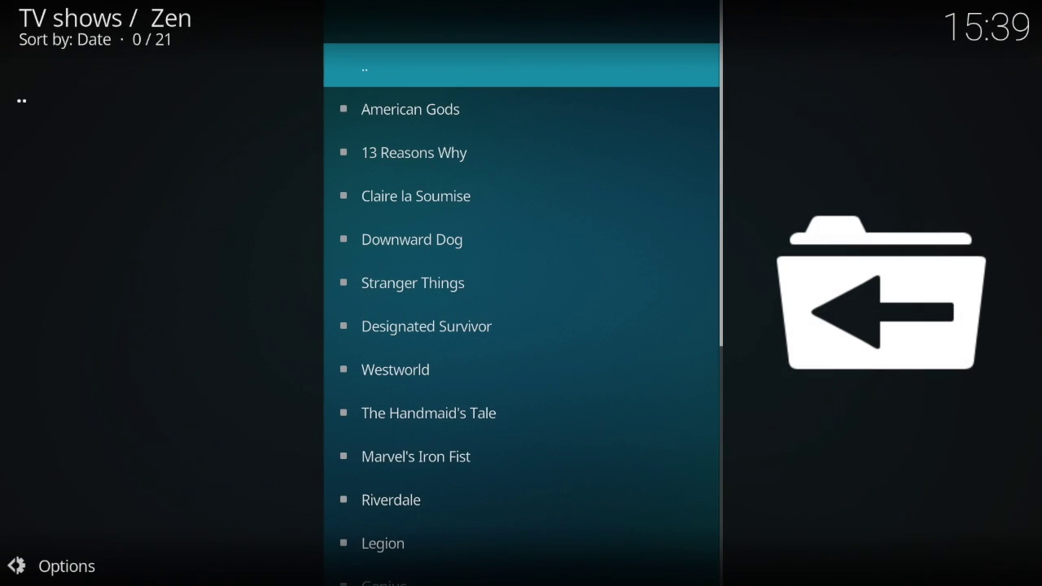
Step: Open Season 1 of 13 Reasons Why from the New TV Shows list
key(Down)
key(Down)
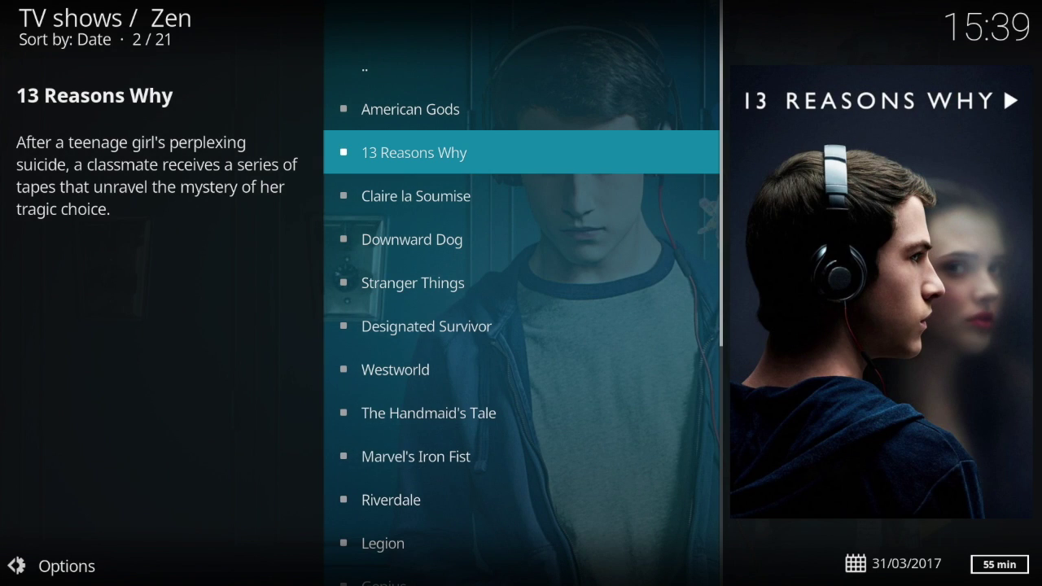
key(Return)
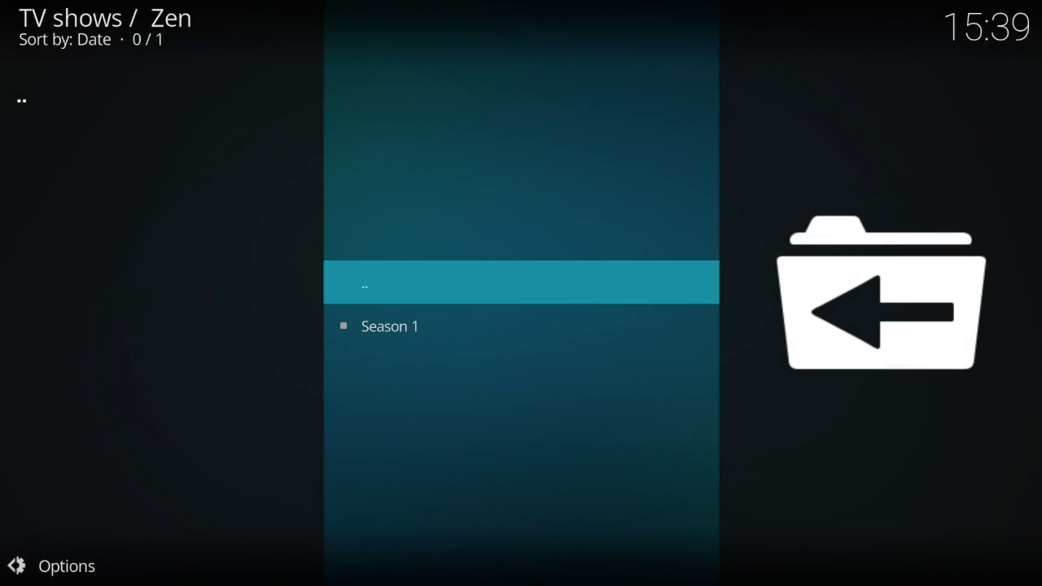
key(Down)
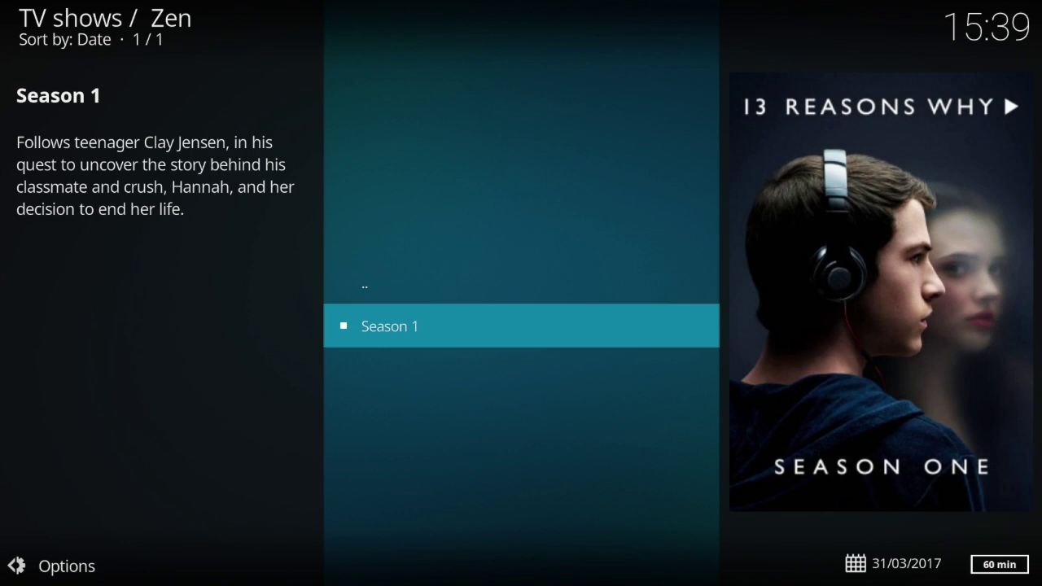
key(Return)
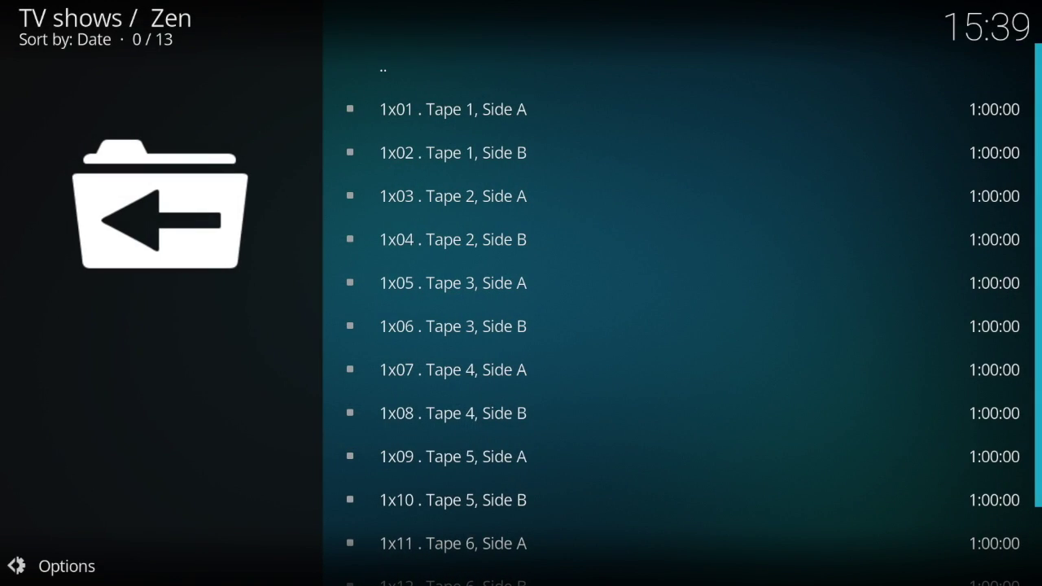
Step: Look through the Season 1 episodes of 13 Reasons Why and their descriptions
key(Down)
key(Down)
key(Down)
key(Down)
key(Down)
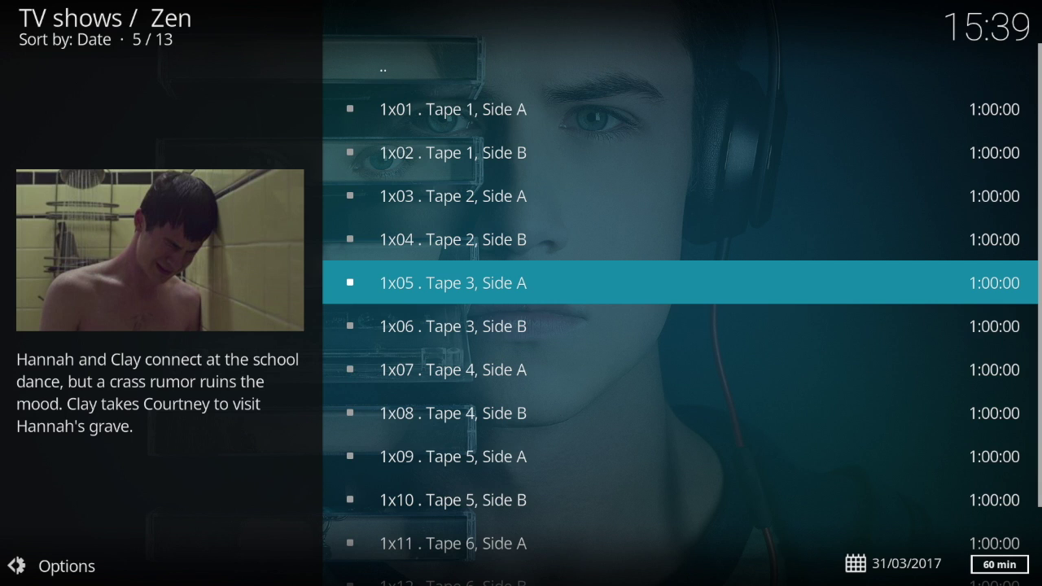
key(Return)
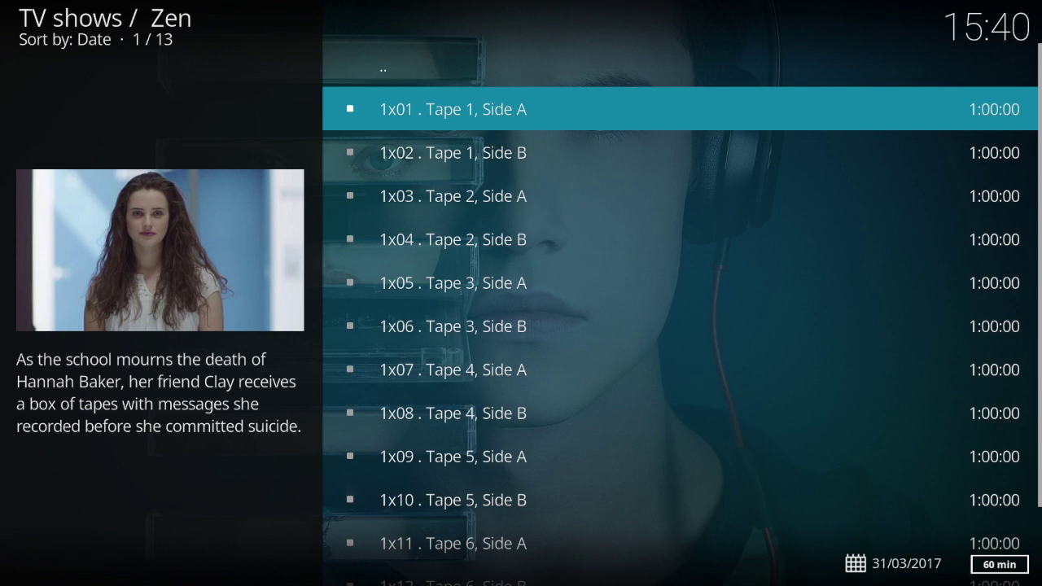
Step: Start playing the season from episode 1x01, Tape 1, Side A, with the Play from here option
right_click(477, 108)
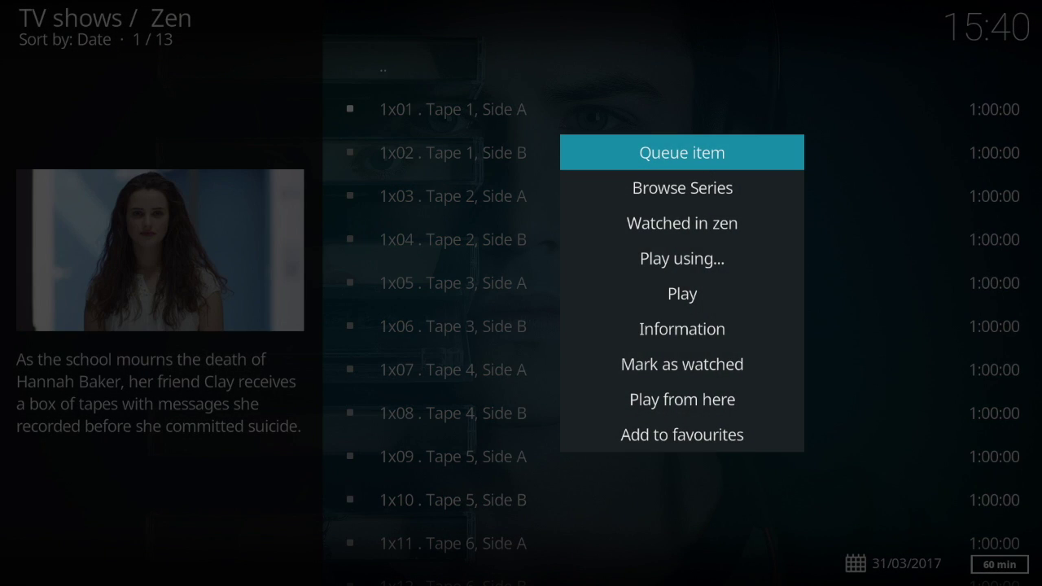
key(Down)
key(Down)
key(Down)
key(Down)
key(Down)
key(Down)
key(Down)
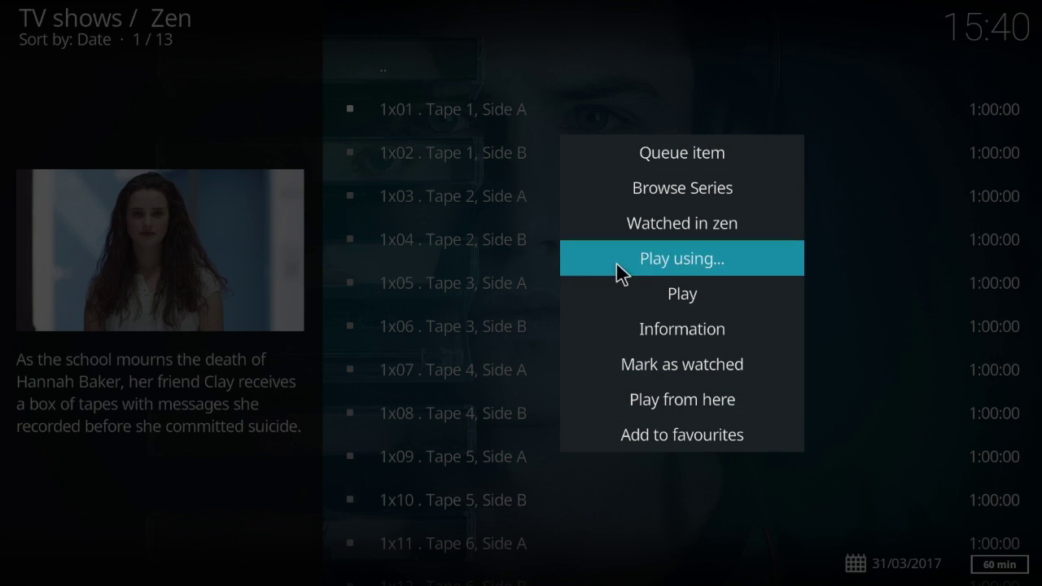
click(682, 398)
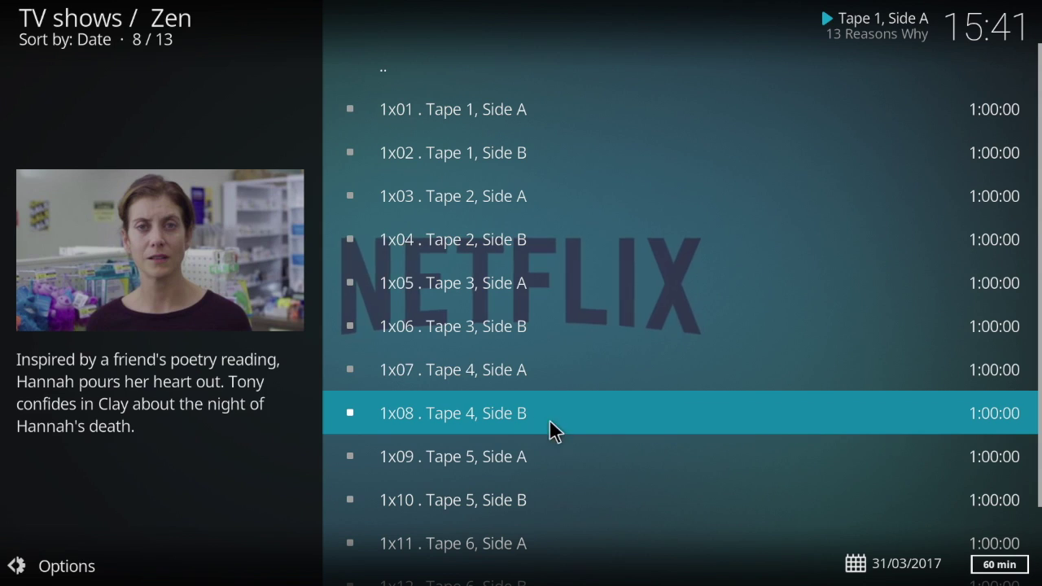
Step: Return to the full-screen playback of Tape 1, Side A and skip close to the end of the episode
mouse_move(3, 322)
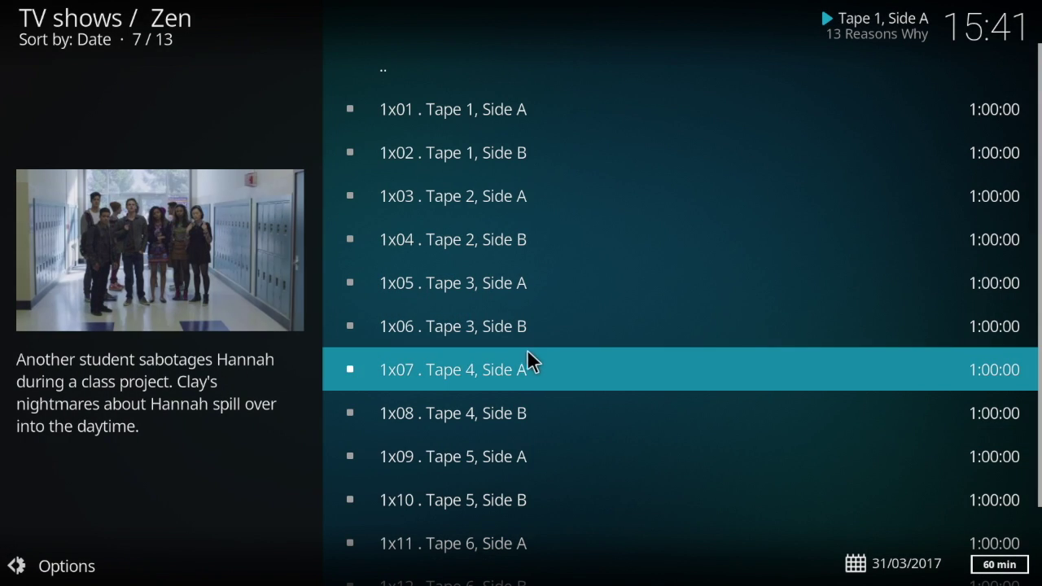
mouse_move(4, 203)
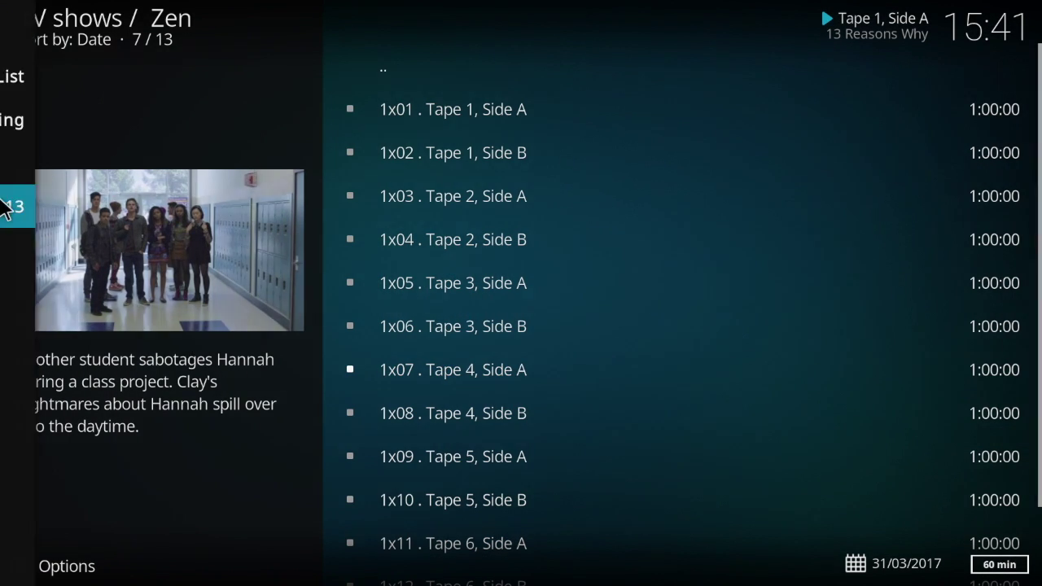
click(201, 374)
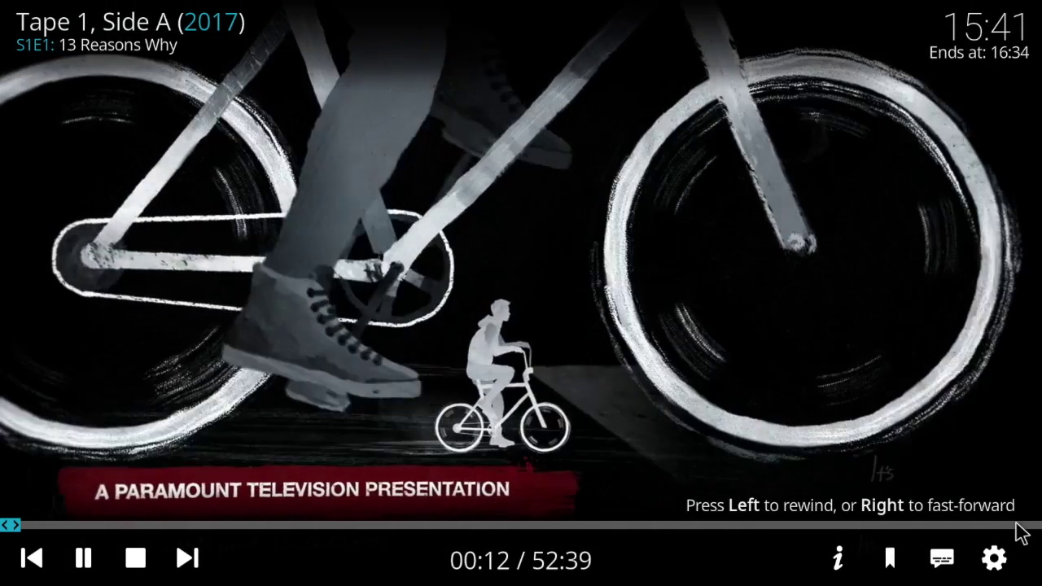
click(1018, 526)
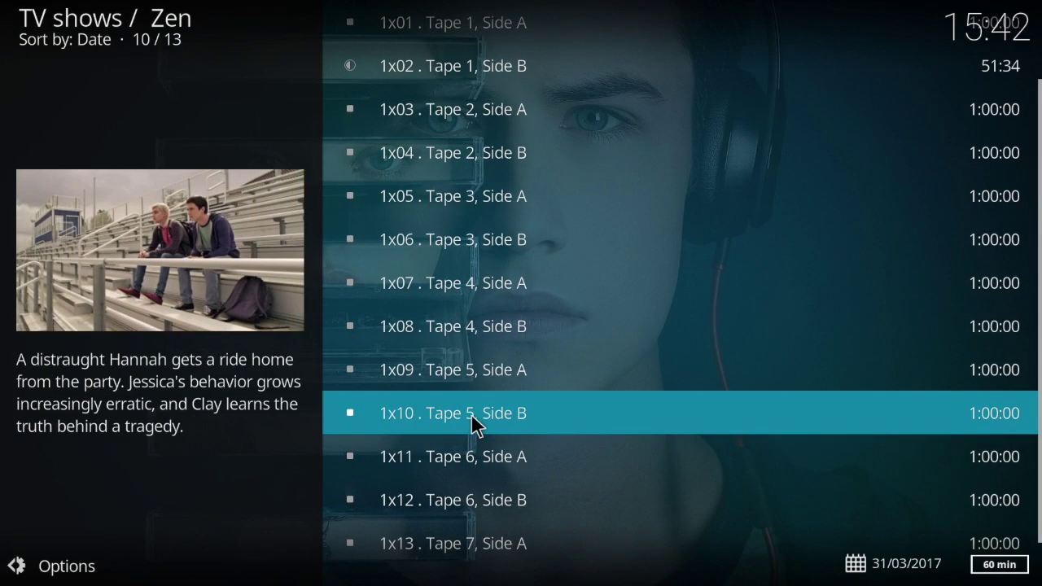
Step: Leave the 13 Reasons Why episode list and go back to Zen's main list
click(474, 421)
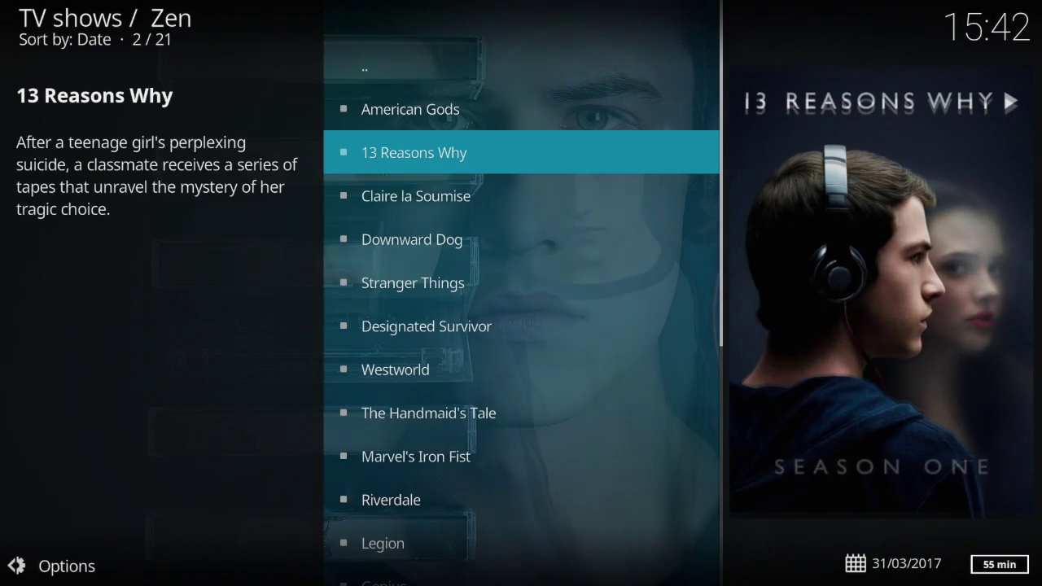
key(BackSpace)
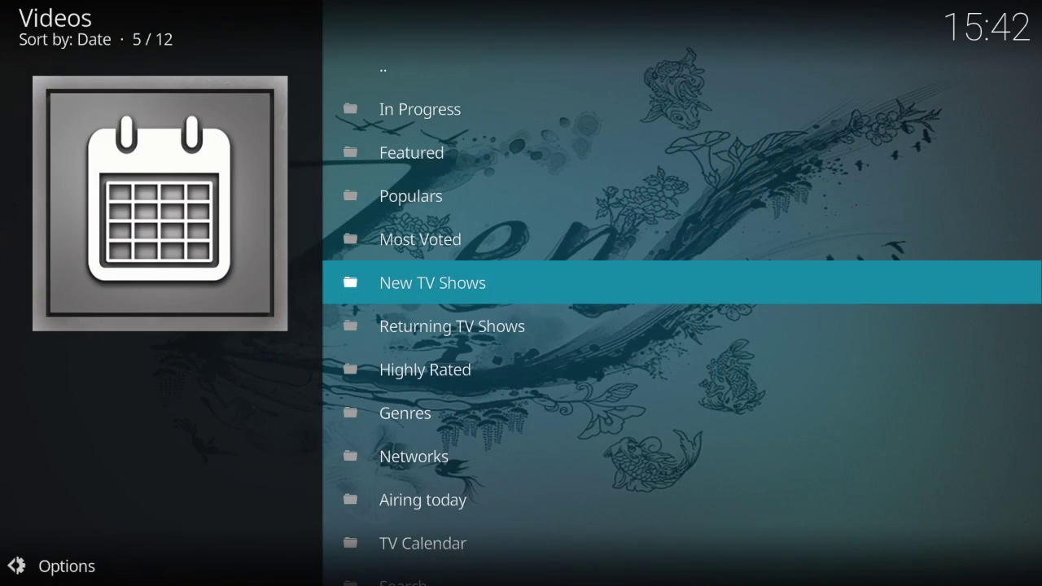
key(BackSpace)
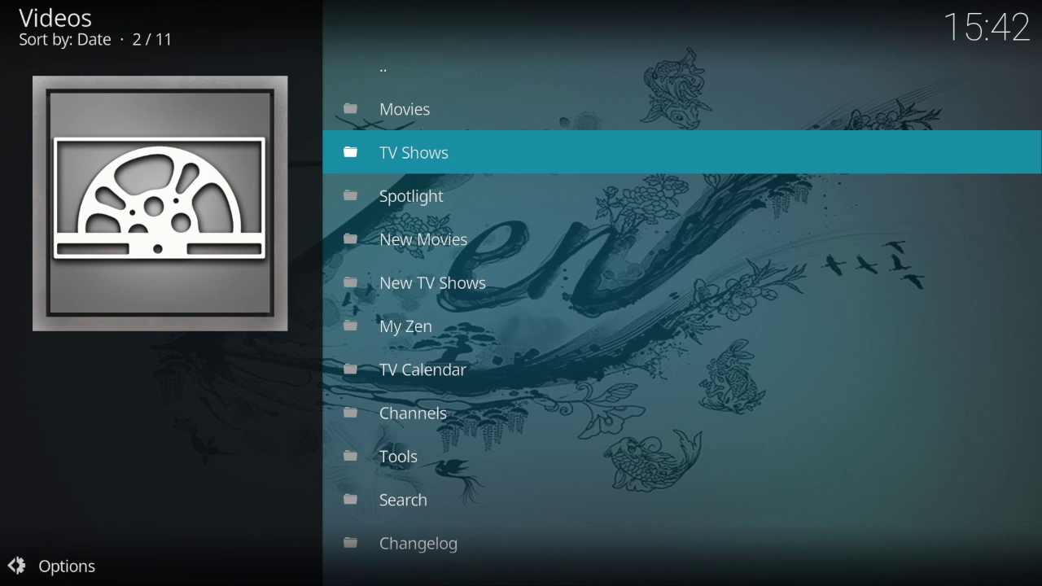
key(Up)
key(Down)
key(Up)
key(Up)
key(Down)
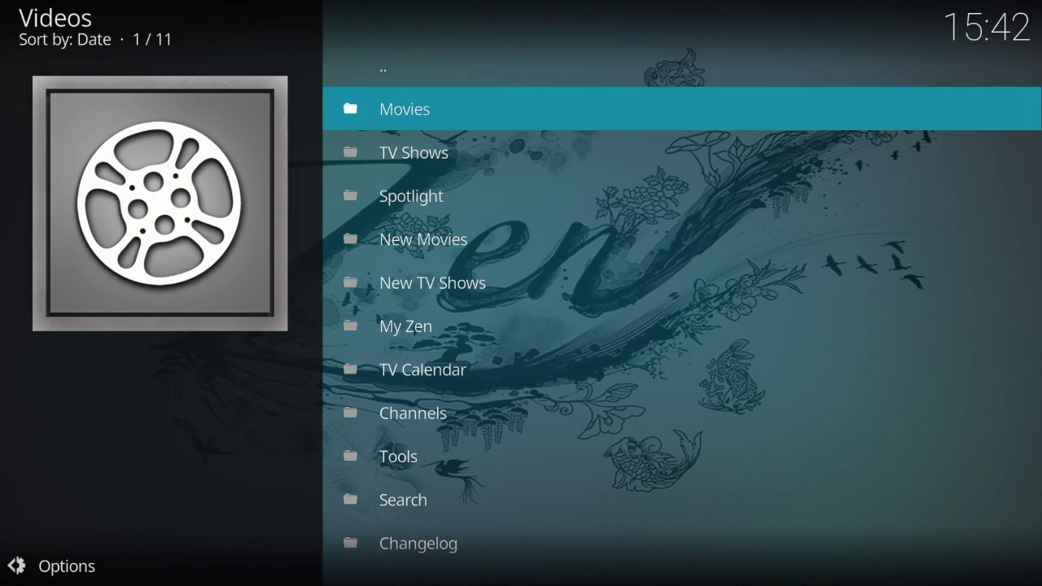
Step: Exit Zen and the repository listings to return to the home screen
key(BackSpace)
key(BackSpace)
key(BackSpace)
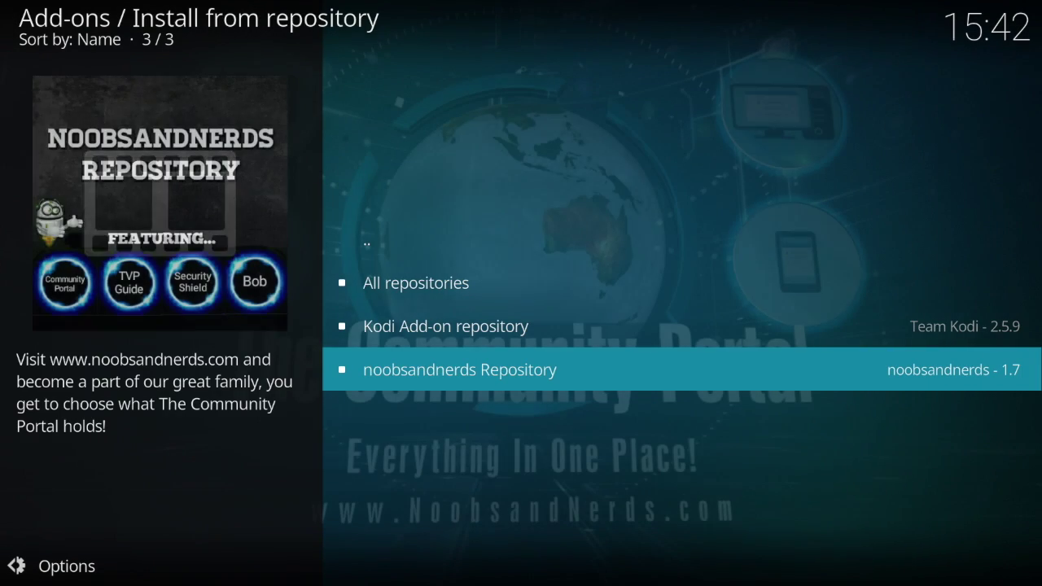
key(BackSpace)
key(BackSpace)
key(BackSpace)
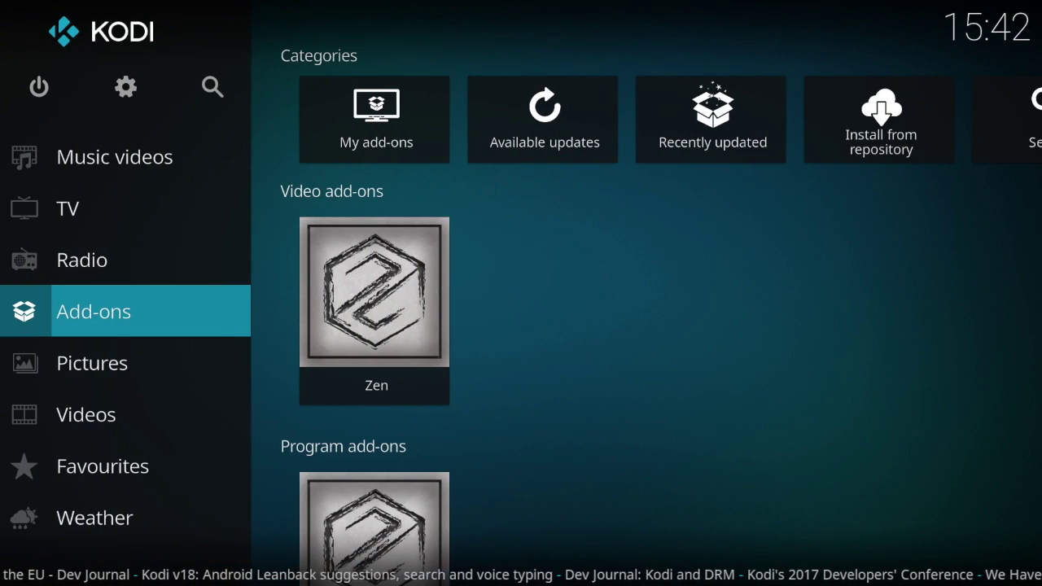
key(Up)
key(Up)
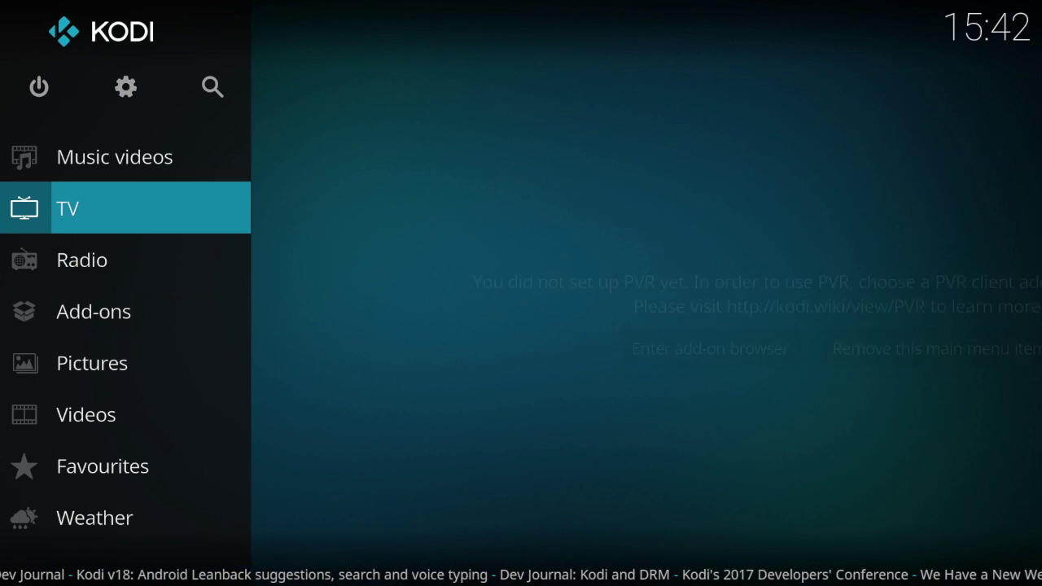
key(Up)
key(Up)
key(Up)
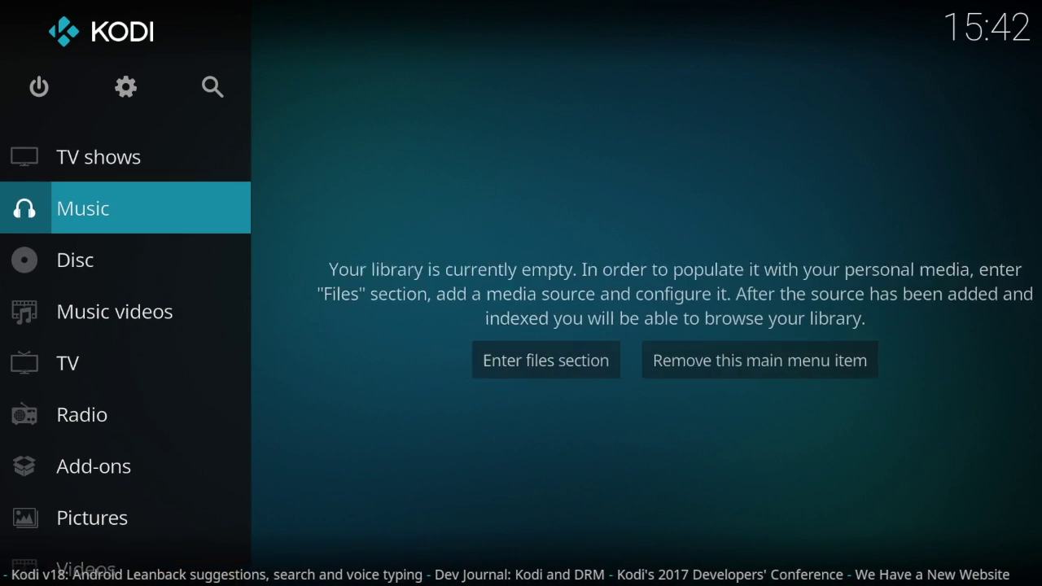
key(Up)
key(Down)
key(Down)
key(Down)
key(Down)
key(Down)
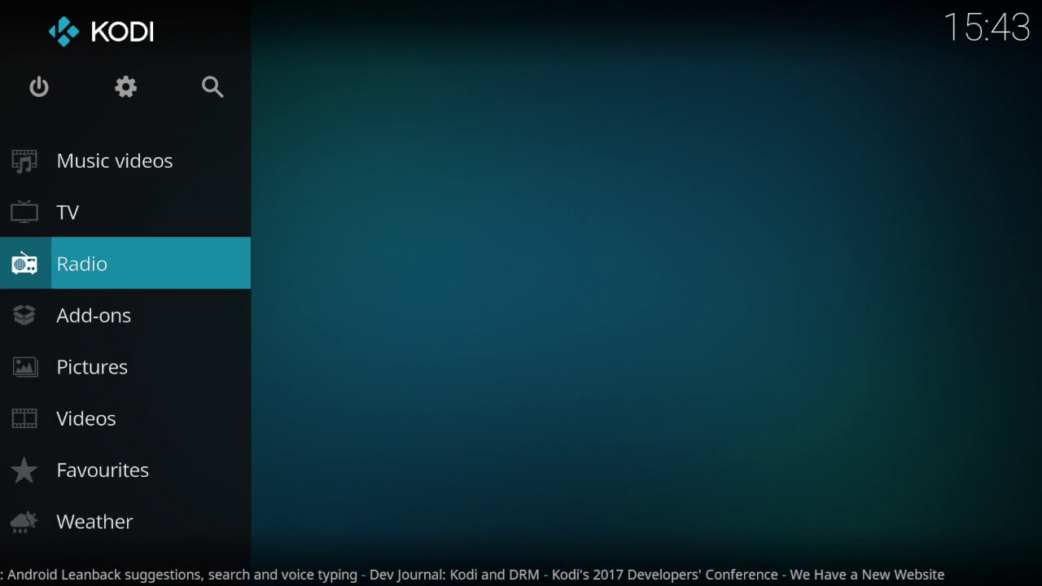
Step: Open the Zen video add-on from the Add-ons section of the home screen
key(Down)
key(Right)
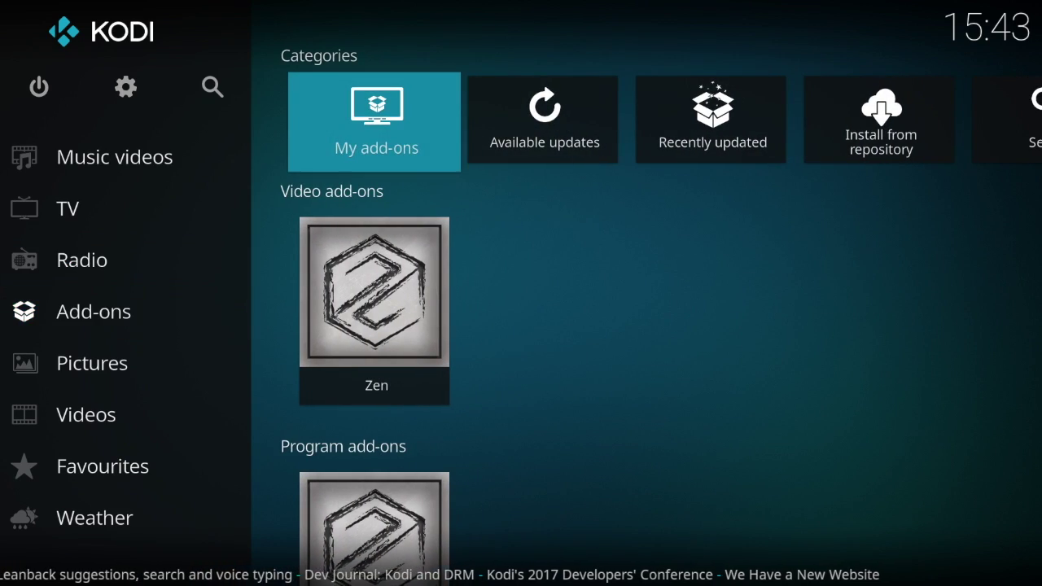
key(Down)
key(Down)
key(Up)
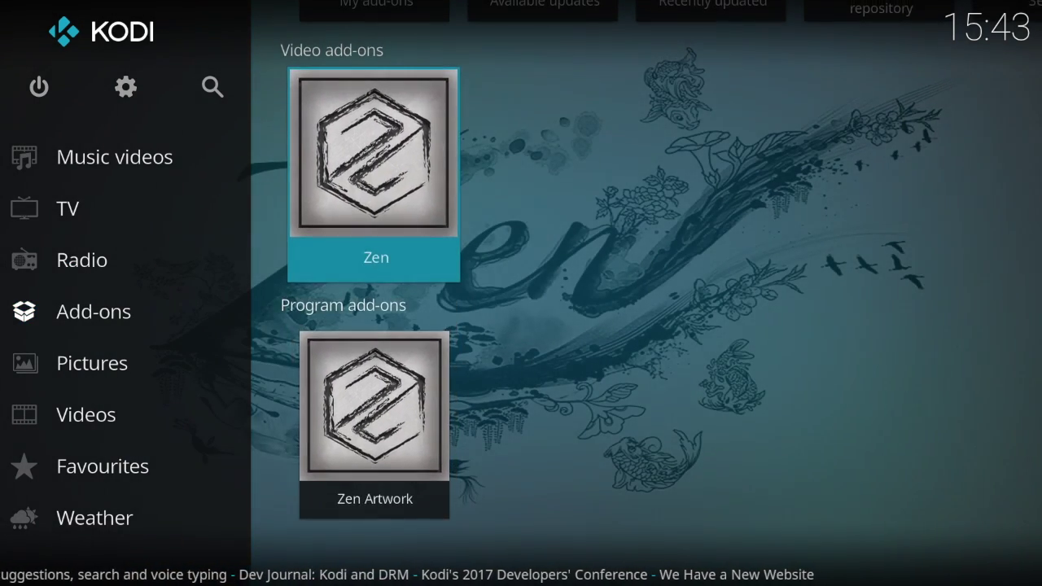
key(Up)
key(Down)
key(Return)
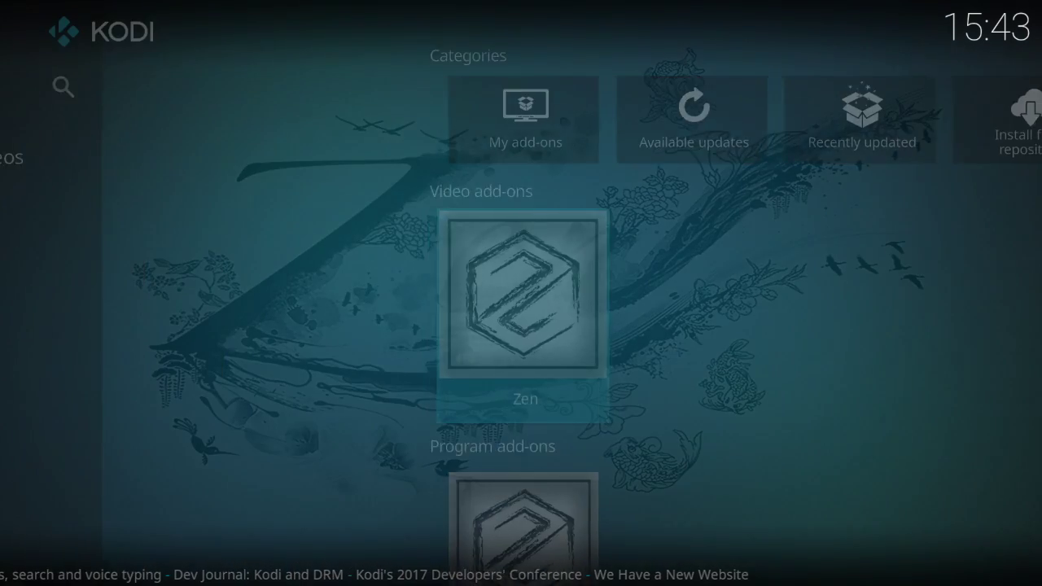